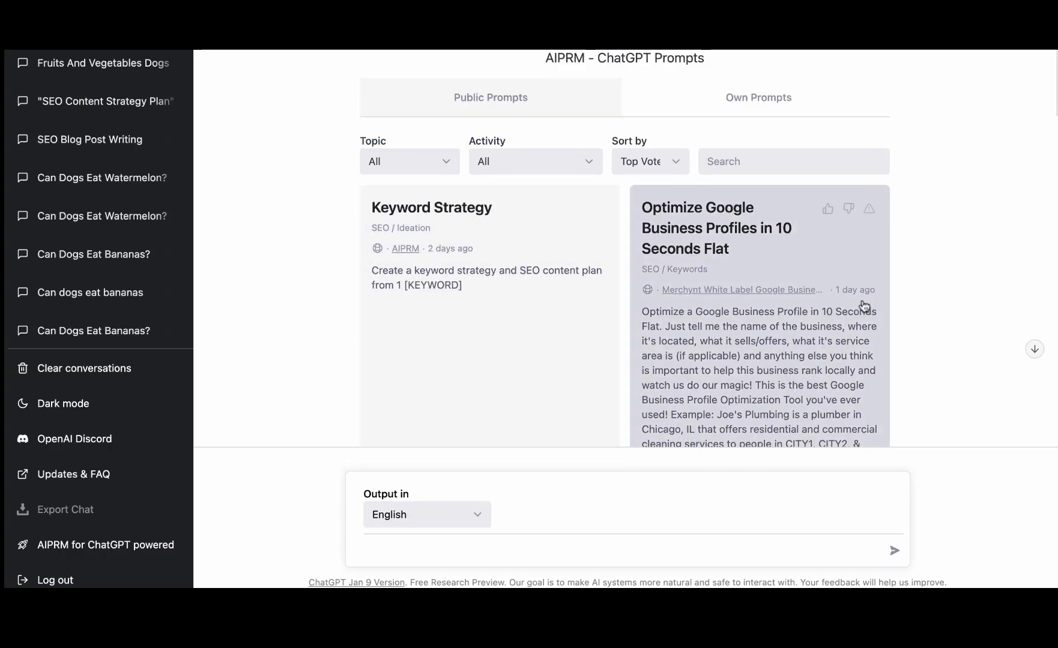
# - Browse the AIPRM prompt library, keeping all prompt topics selected
pyautogui.scroll(-15, 766, 268)
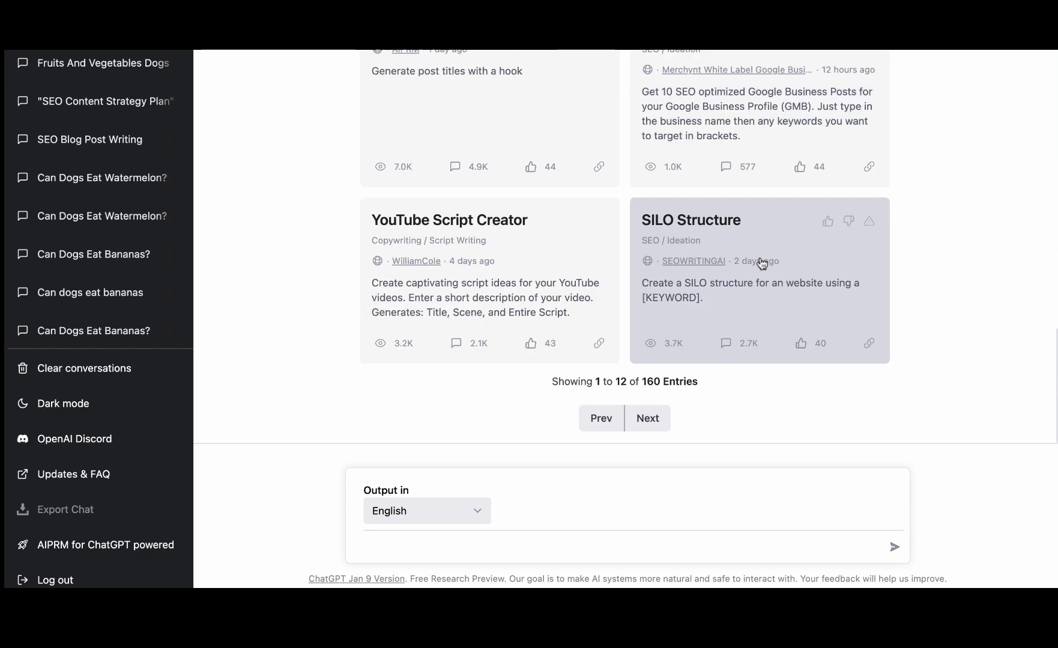
pyautogui.scroll(3, 761, 263)
pyautogui.scroll(5, 761, 262)
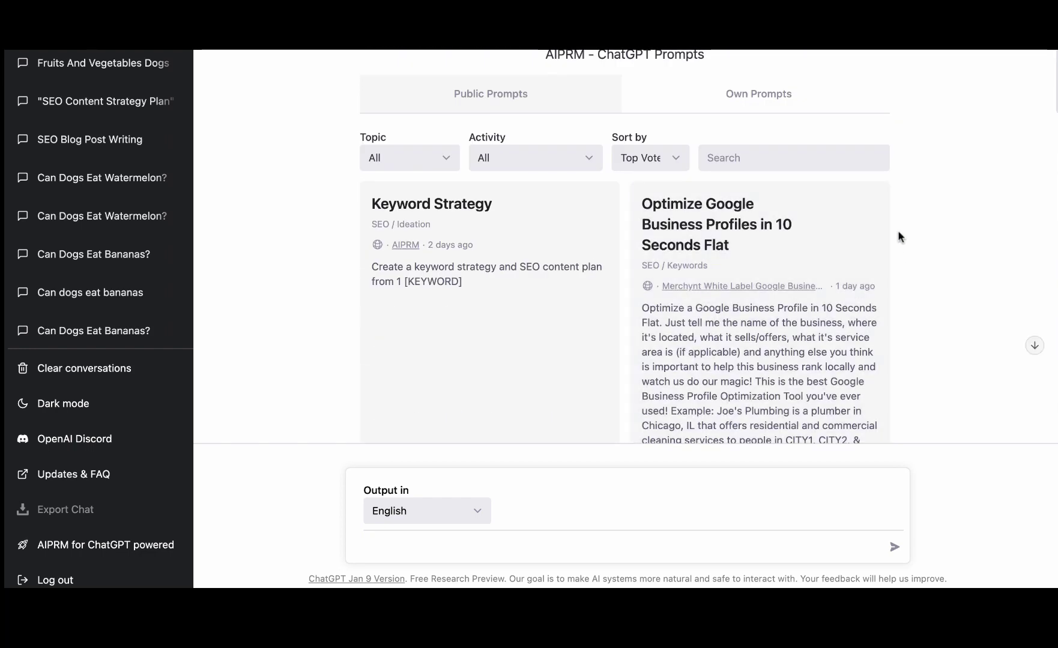
pyautogui.click(447, 160)
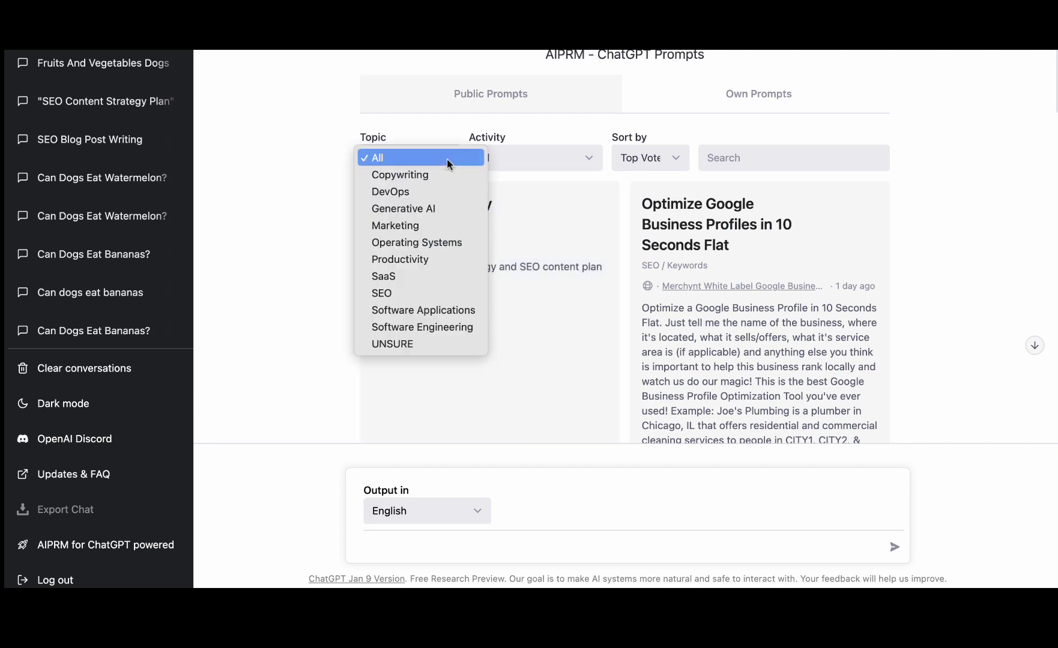
pyautogui.click(972, 219)
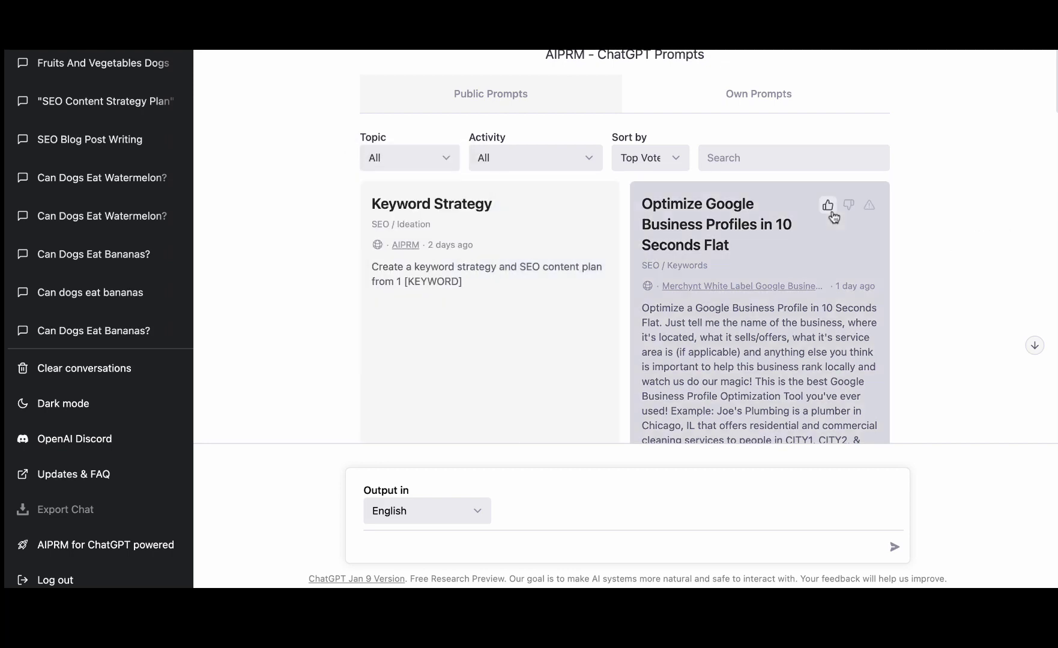
pyautogui.scroll(-15, 833, 216)
pyautogui.scroll(15, 833, 216)
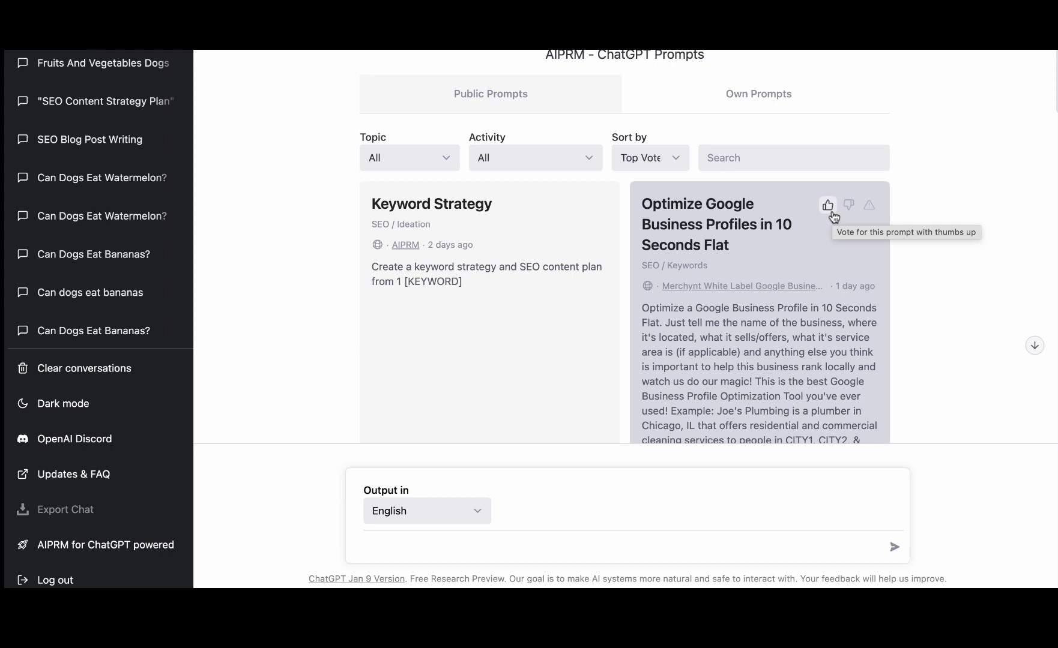
pyautogui.scroll(-3, 550, 276)
pyautogui.scroll(2, 550, 275)
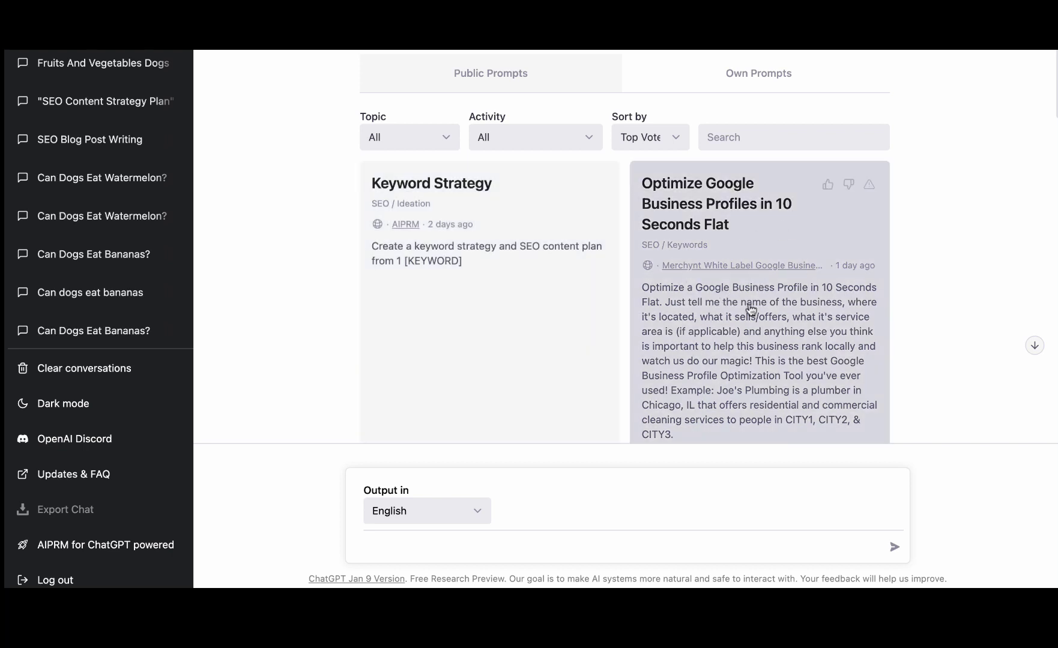
pyautogui.scroll(-2, 751, 309)
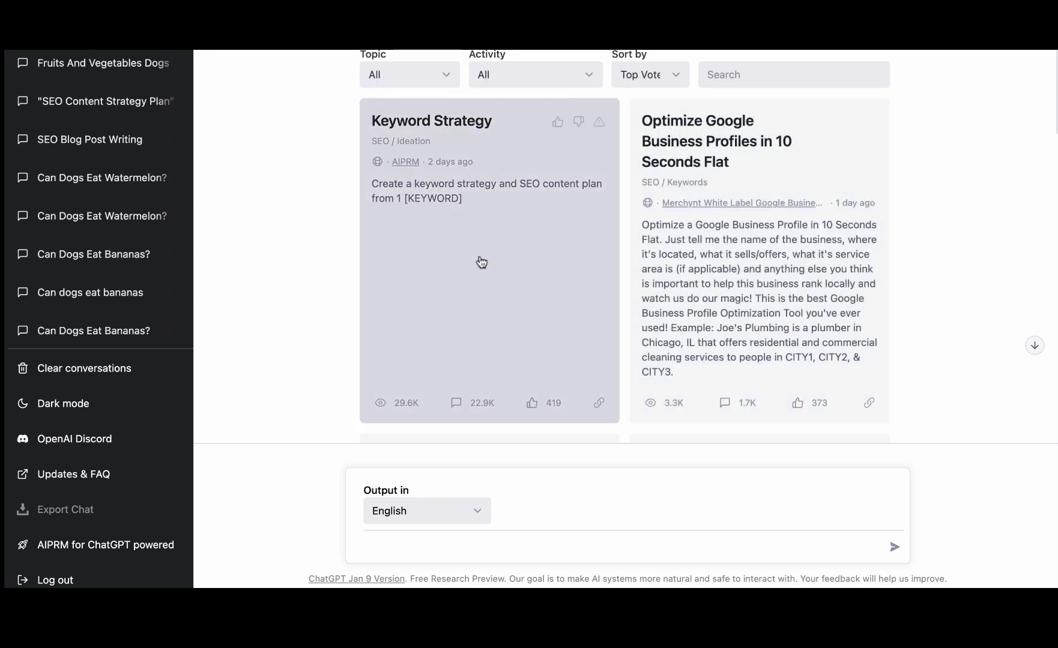
pyautogui.scroll(-1, 773, 243)
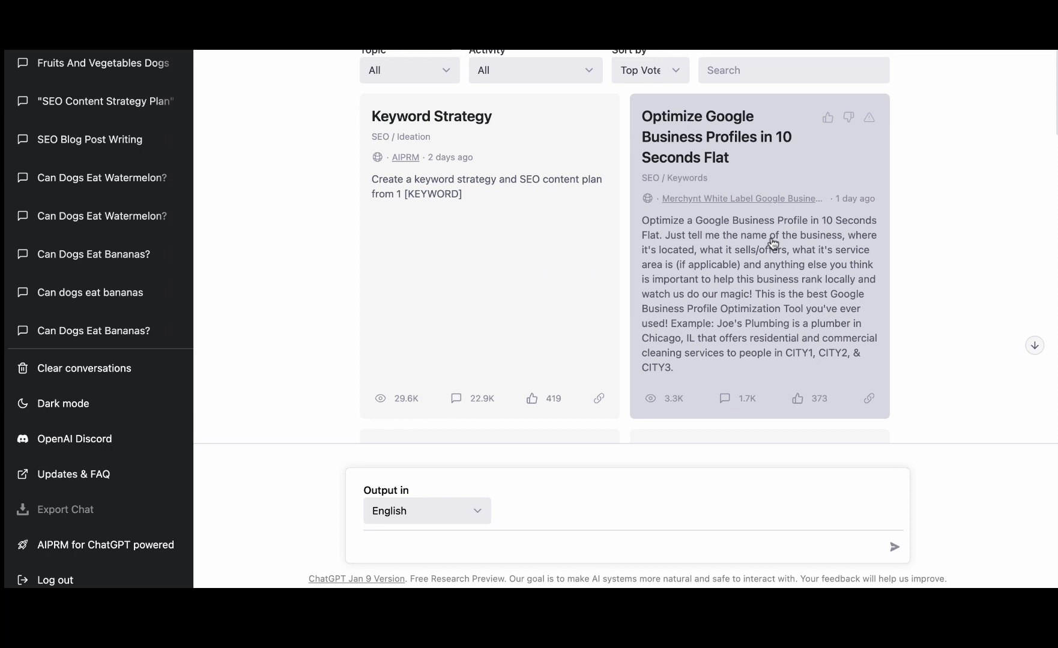
pyautogui.scroll(-5, 773, 243)
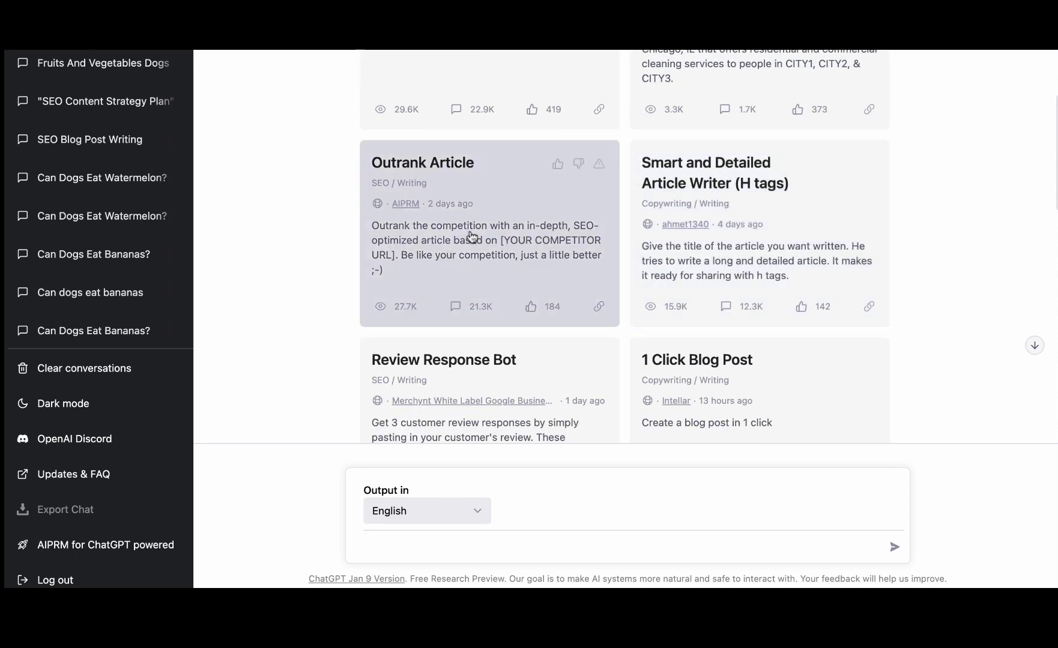
pyautogui.scroll(-3, 728, 270)
pyautogui.scroll(-4, 738, 248)
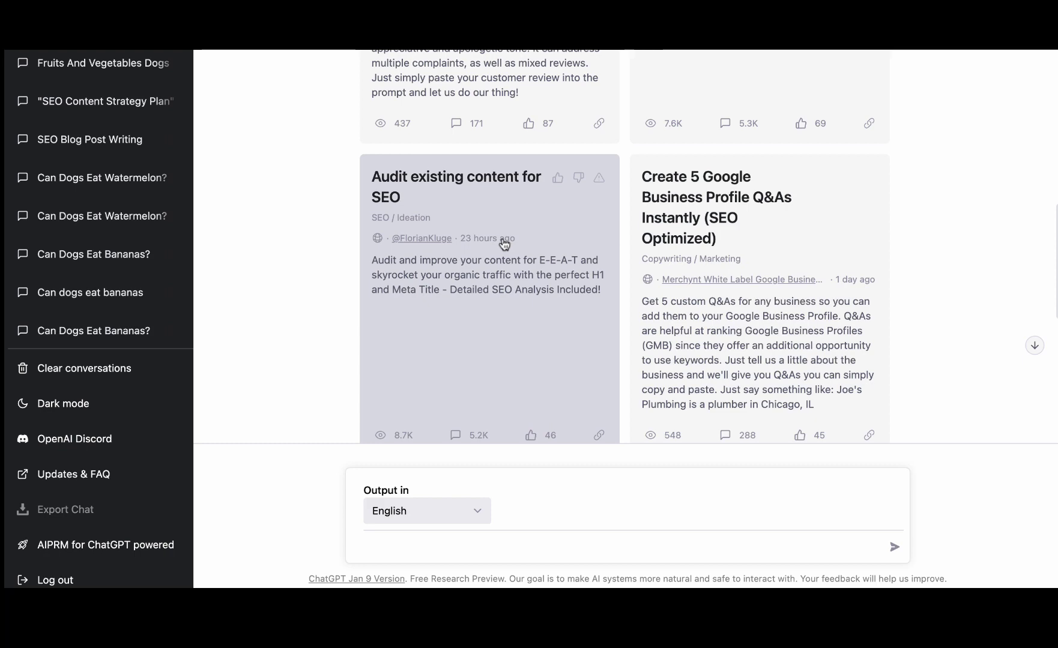
pyautogui.scroll(-8, 504, 243)
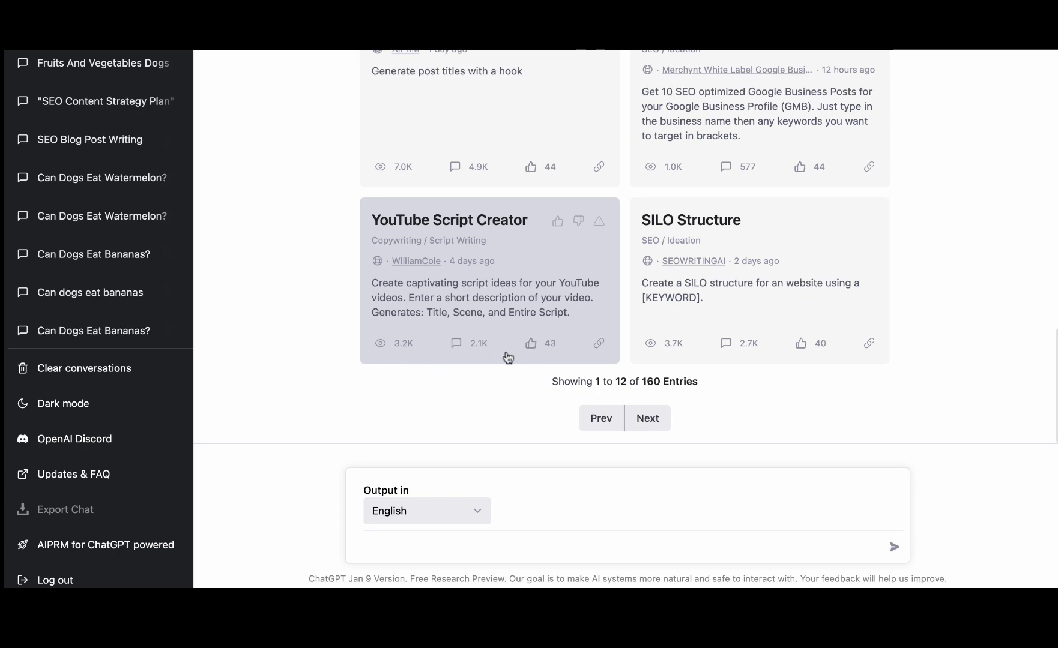
pyautogui.scroll(5, 511, 316)
pyautogui.scroll(5, 510, 316)
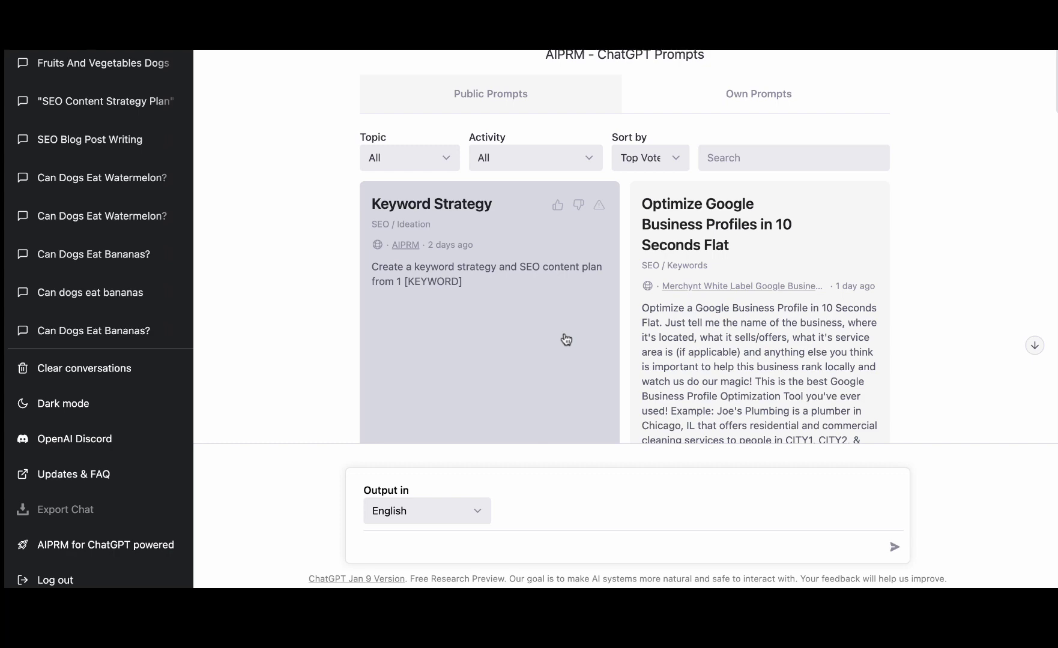
pyautogui.scroll(-2, 566, 339)
pyautogui.scroll(2, 566, 339)
pyautogui.scroll(-2, 566, 339)
pyautogui.scroll(1, 566, 339)
pyautogui.scroll(1, 566, 340)
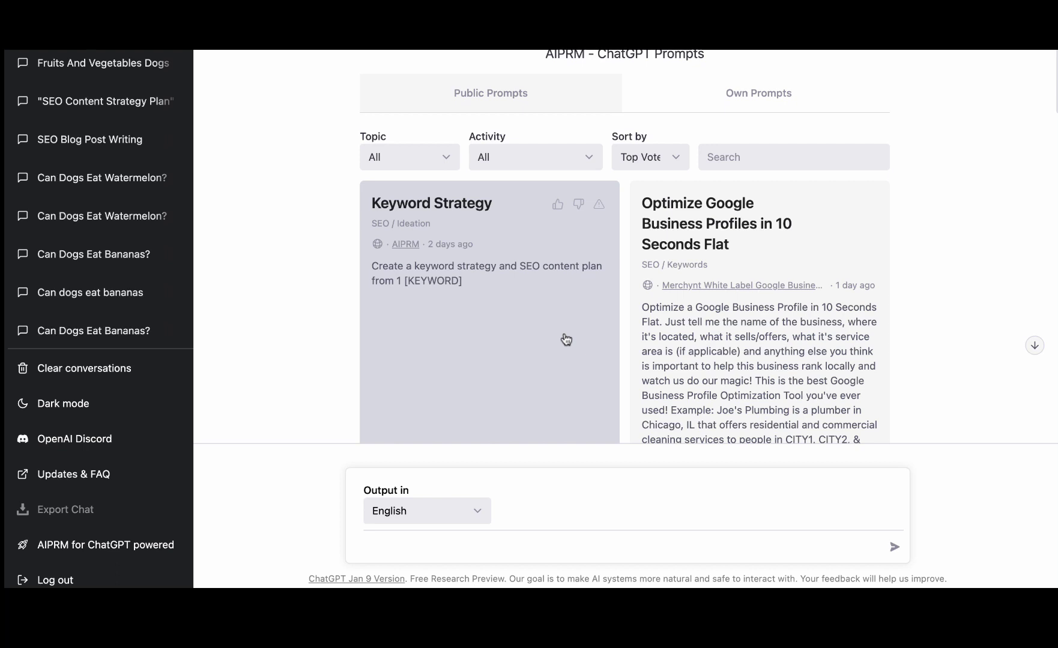
pyautogui.scroll(-15, 565, 340)
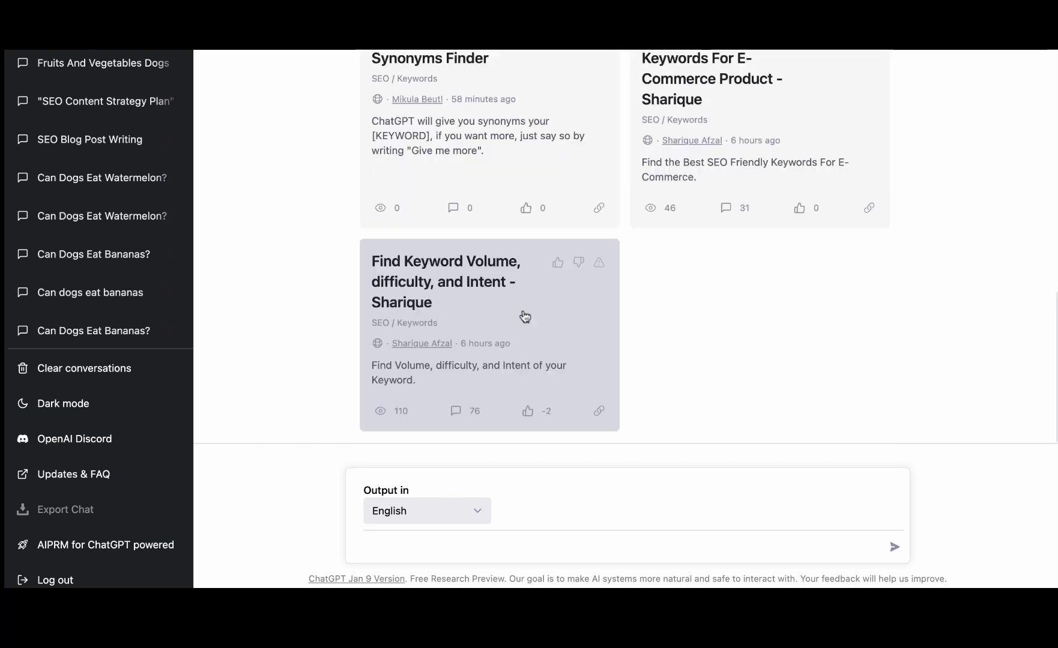
# - Run Find Keyword Volume on 'can dogs eat bananas', then start an 'ahrefs' search in a new tab
pyautogui.click(471, 356)
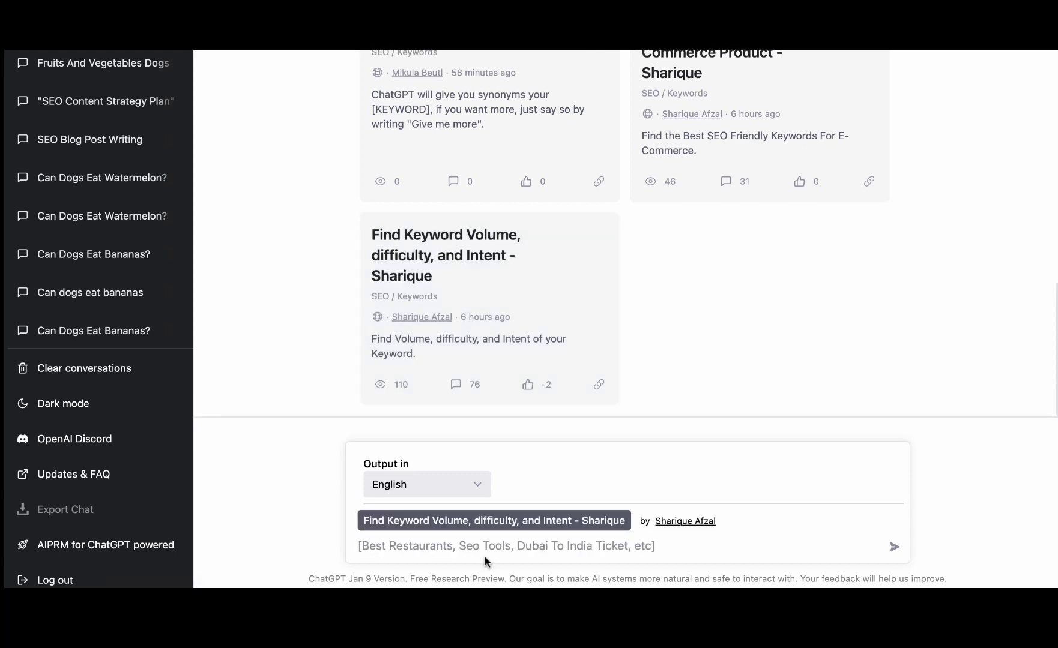
pyautogui.click(419, 550)
pyautogui.write('can dogs eat bana')
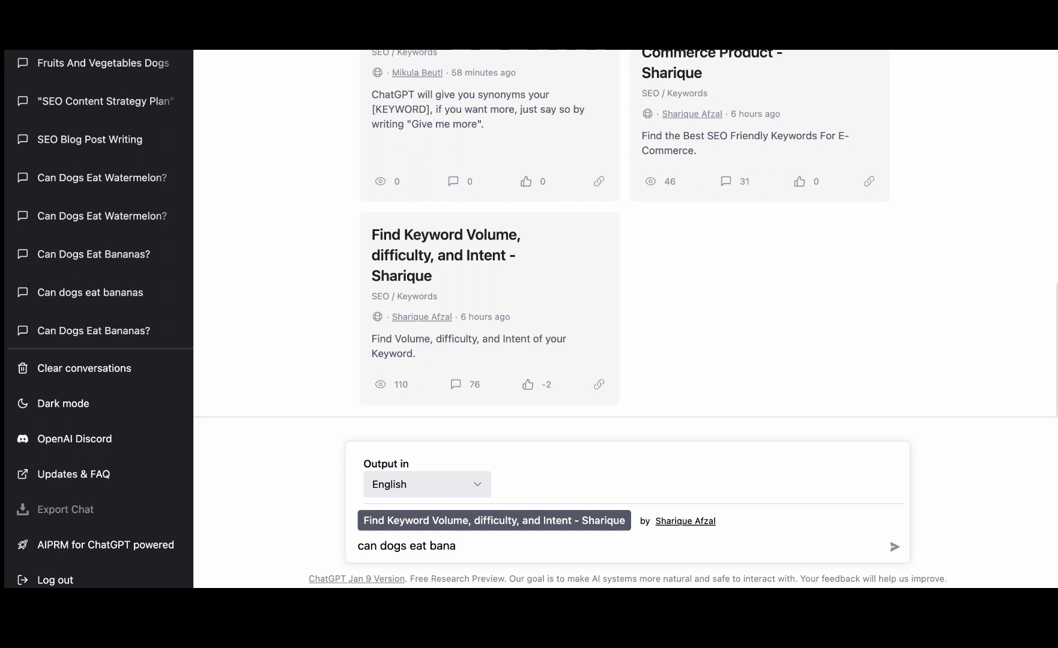
pyautogui.write('nas')
pyautogui.press('Return')
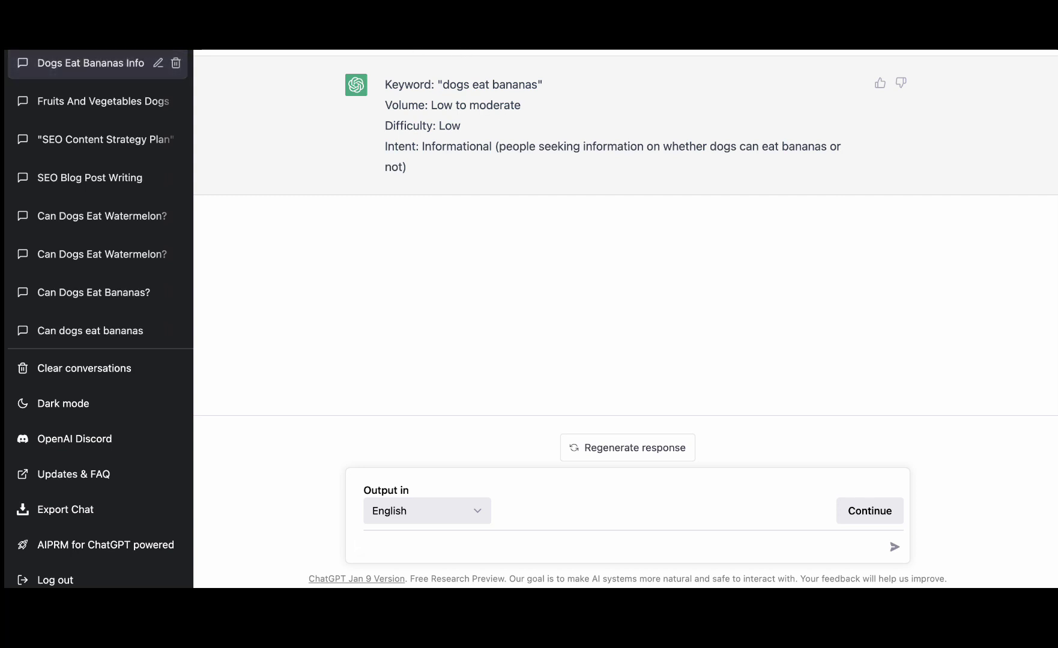
pyautogui.press('super+t')
pyautogui.write('ahrefs')
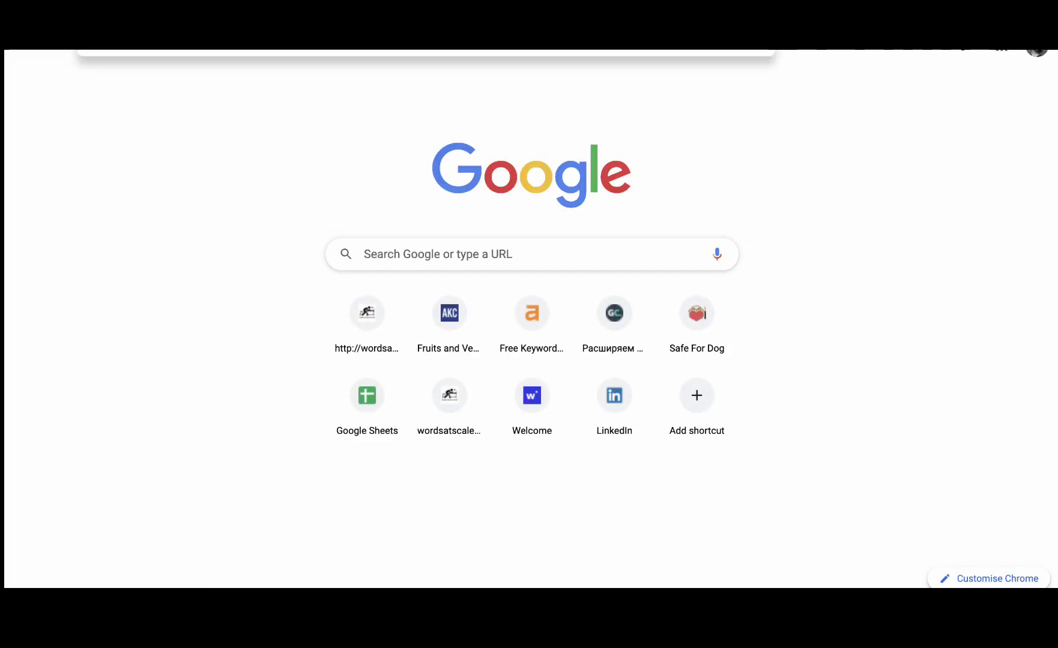
# - Check 'can dogs eat bananas' in Ahrefs Keyword Generator: 124K volume, KD 35
pyautogui.press('Return')
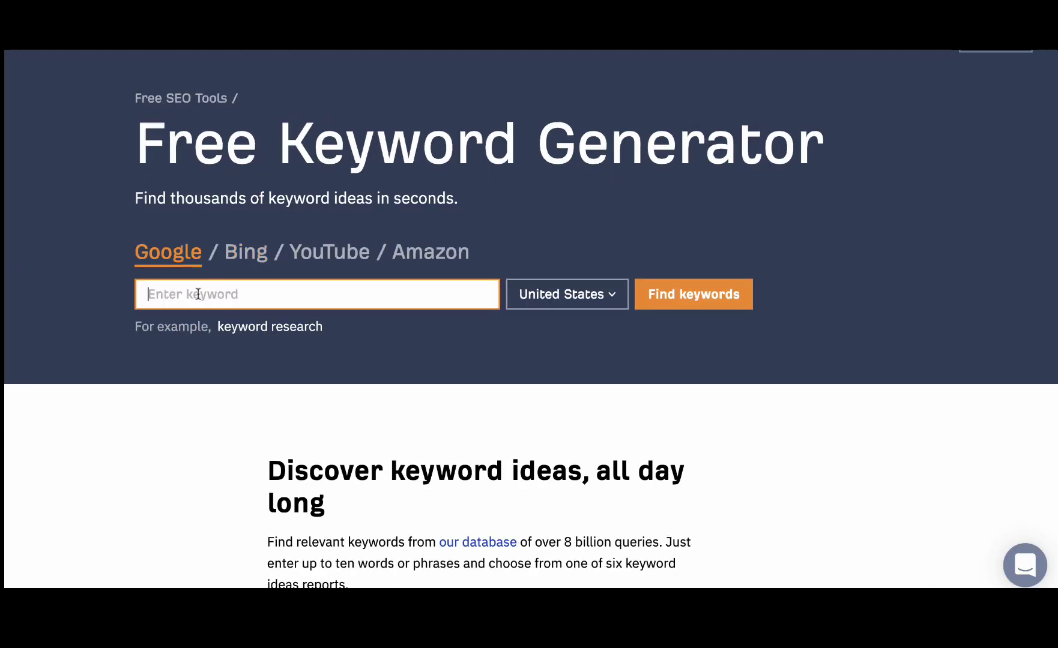
pyautogui.write('can dogs eat bananas')
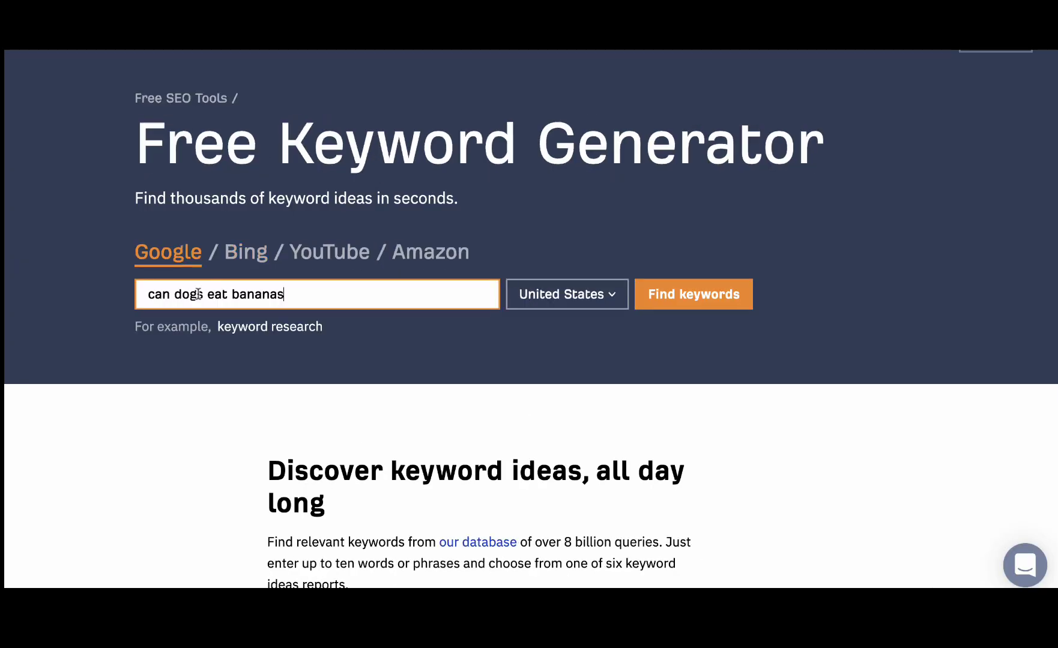
pyautogui.click(697, 298)
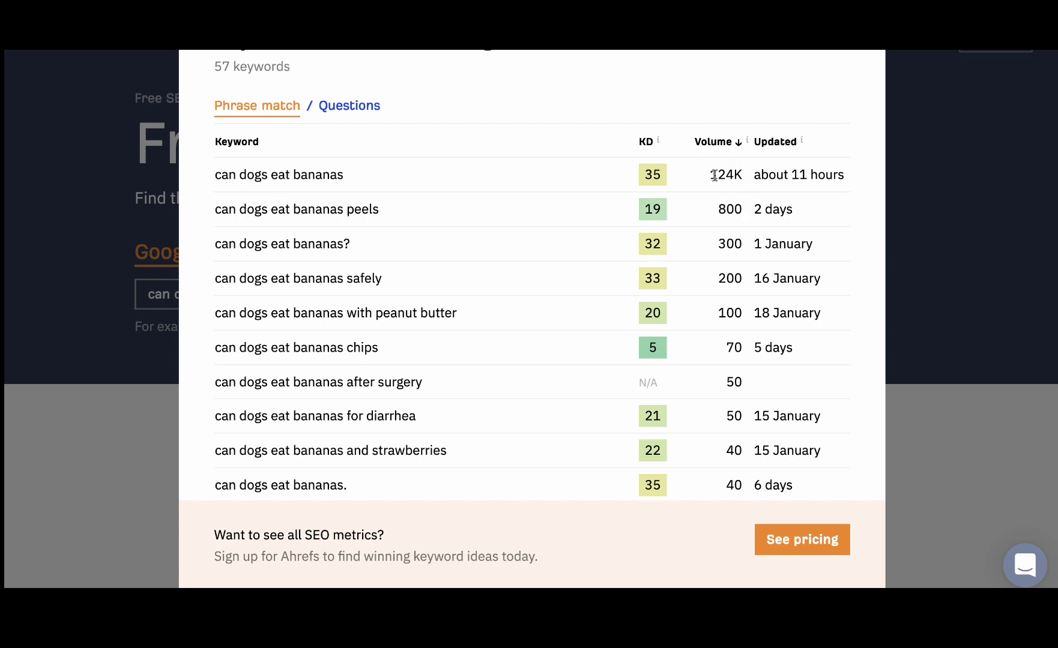
pyautogui.moveTo(710, 174); pyautogui.dragTo(735, 175)
pyautogui.press('Escape')
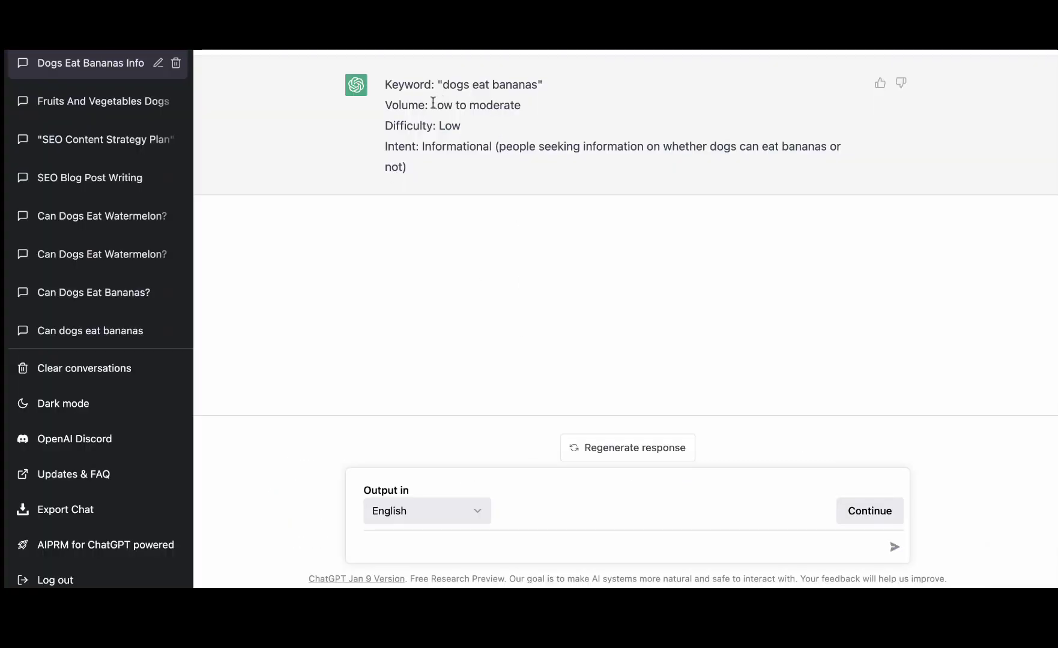
# - Note ChatGPT's low-to-moderate volume estimate and load the Outrank Article prompt for a competitor URL
pyautogui.moveTo(431, 105); pyautogui.dragTo(580, 110)
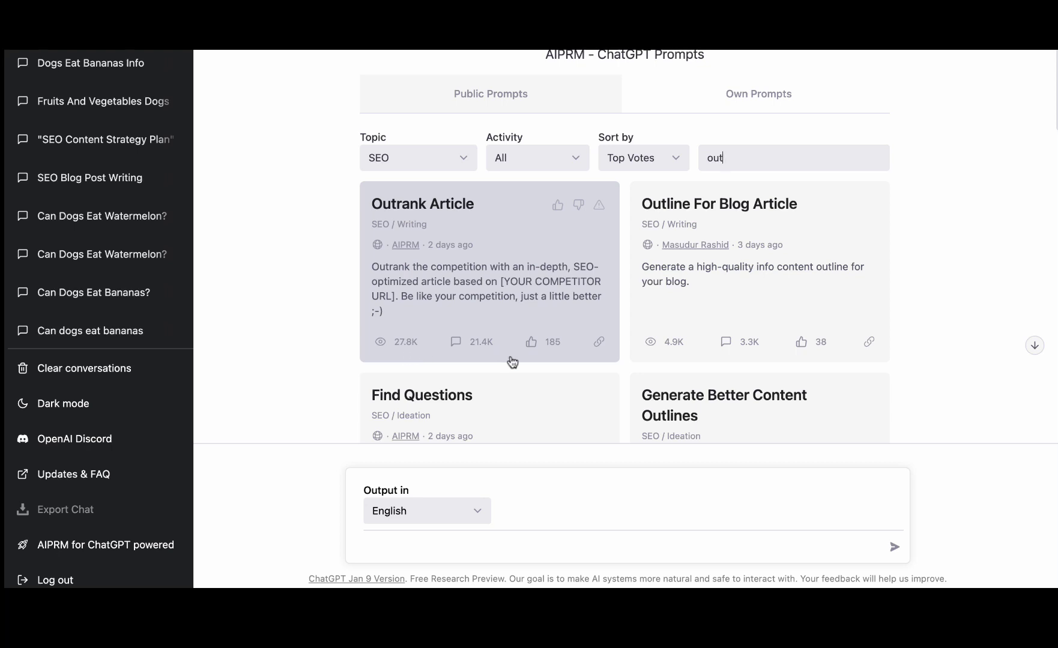
pyautogui.click(506, 290)
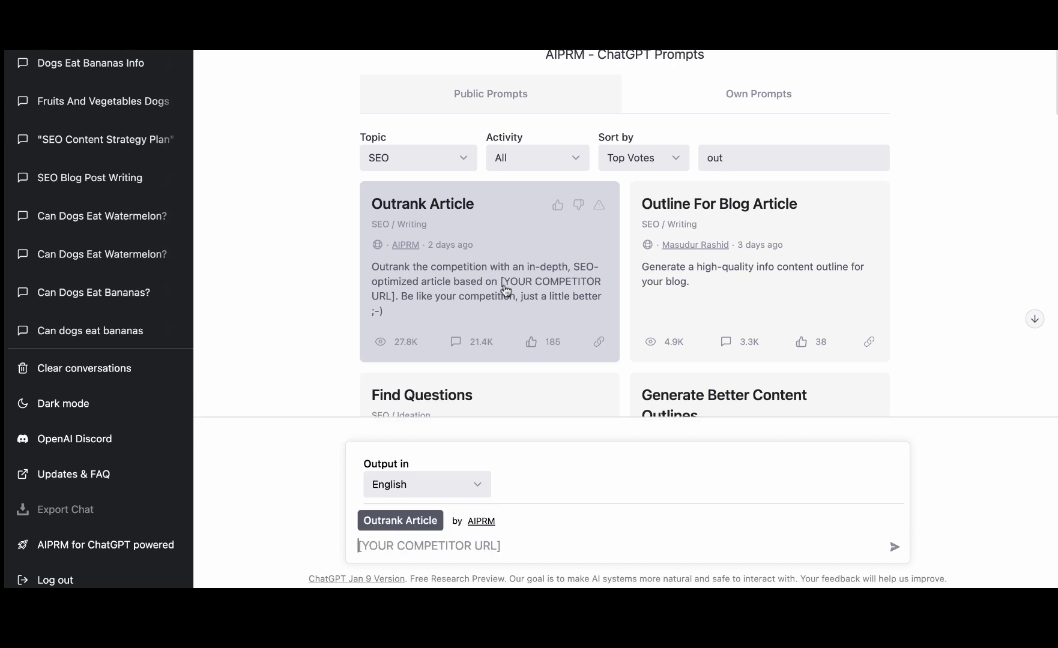
pyautogui.click(417, 551)
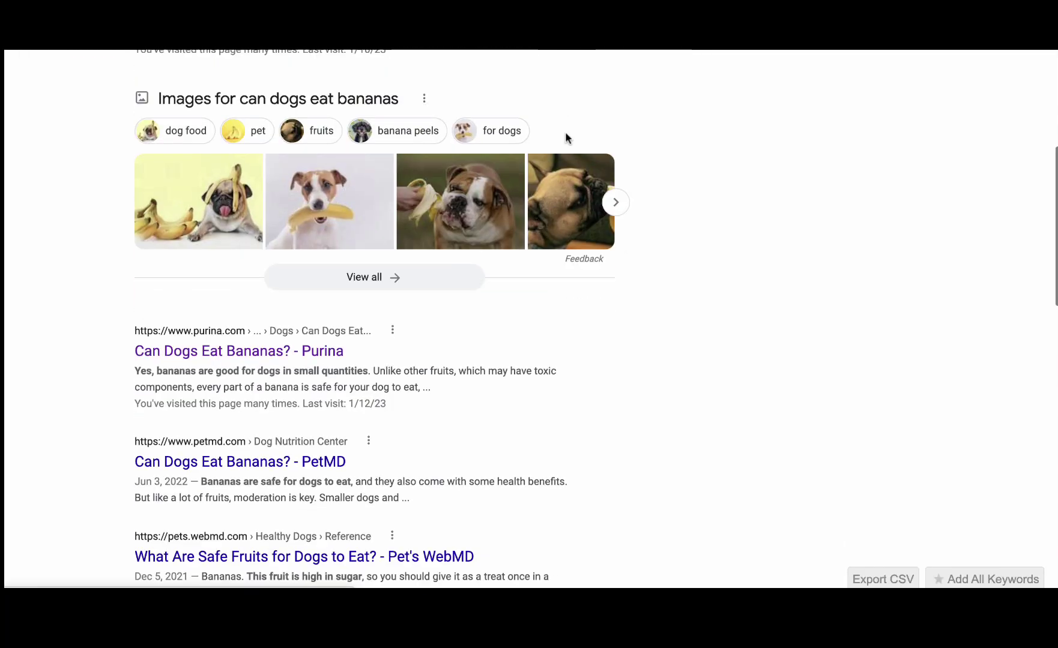
# - Open Purina's 'Can Dogs Eat Bananas?' search result and read through the article
pyautogui.scroll(-2, 565, 132)
pyautogui.scroll(-2, 565, 131)
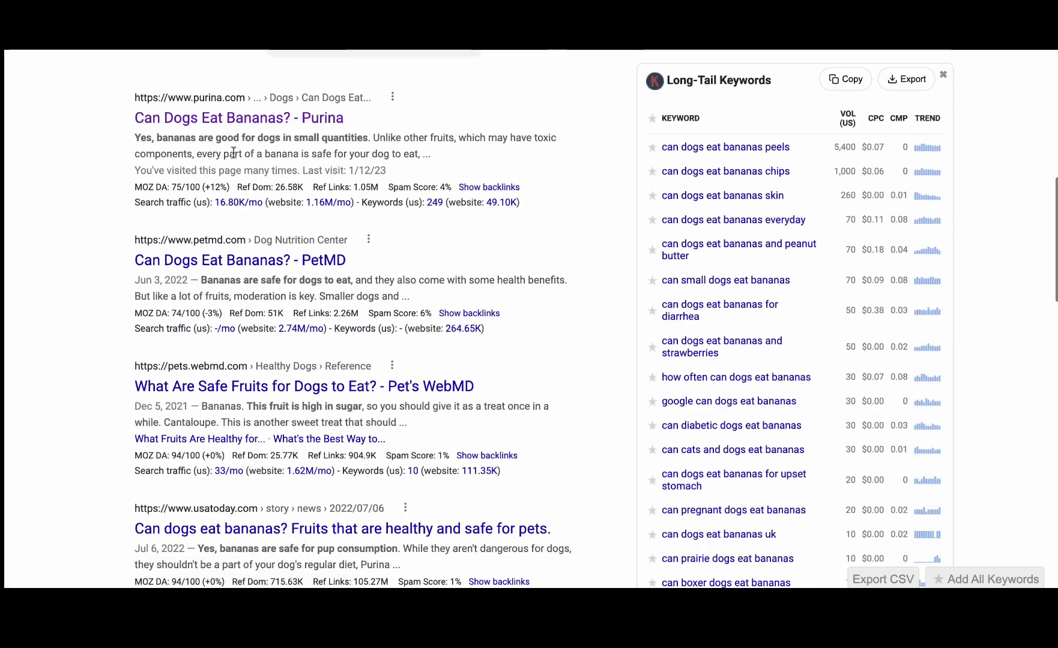
pyautogui.click(184, 125)
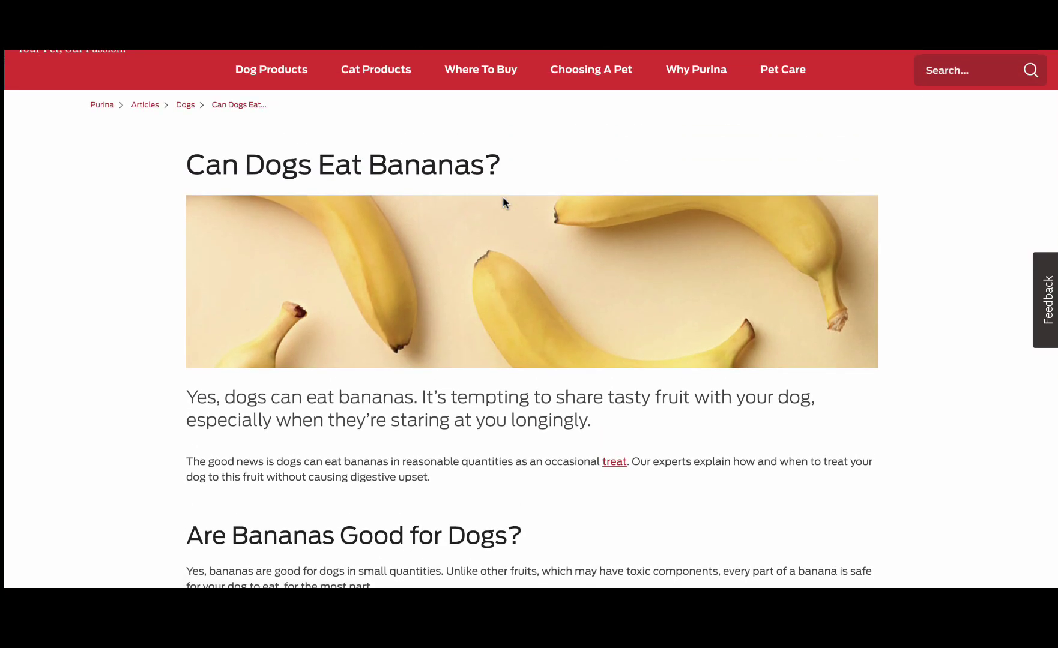
pyautogui.scroll(-5, 502, 197)
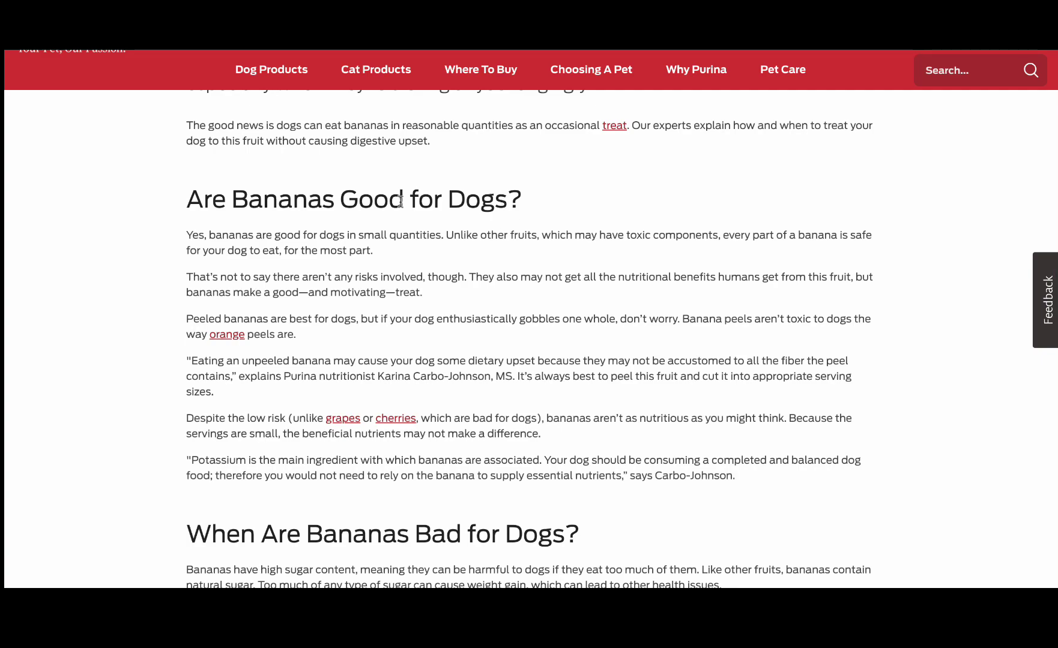
pyautogui.scroll(-4, 537, 230)
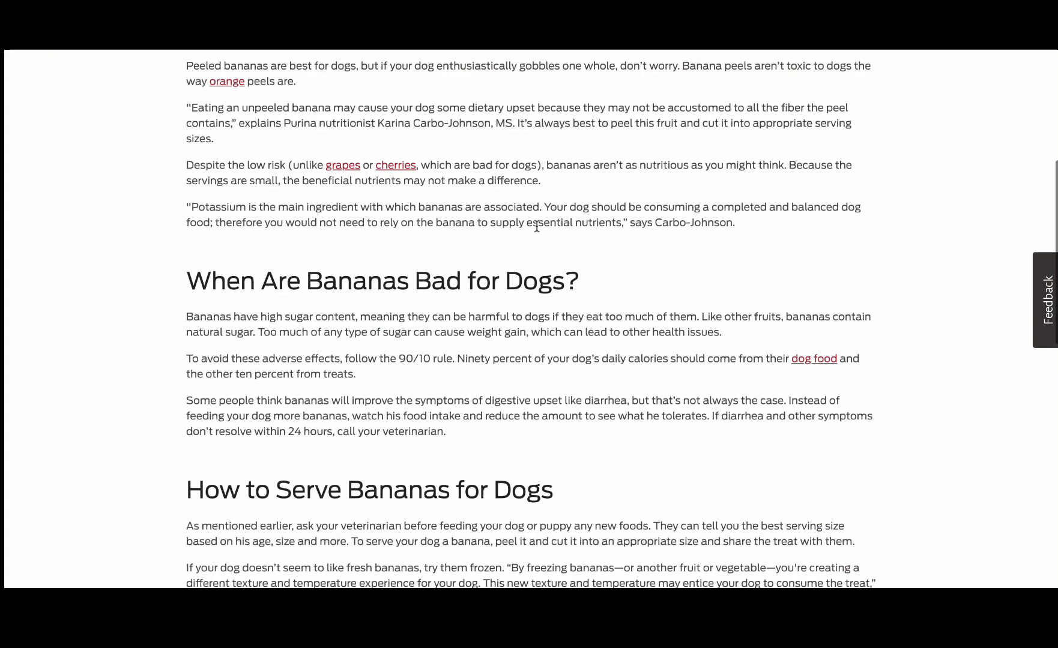
pyautogui.scroll(-4, 537, 231)
pyautogui.scroll(-2, 536, 225)
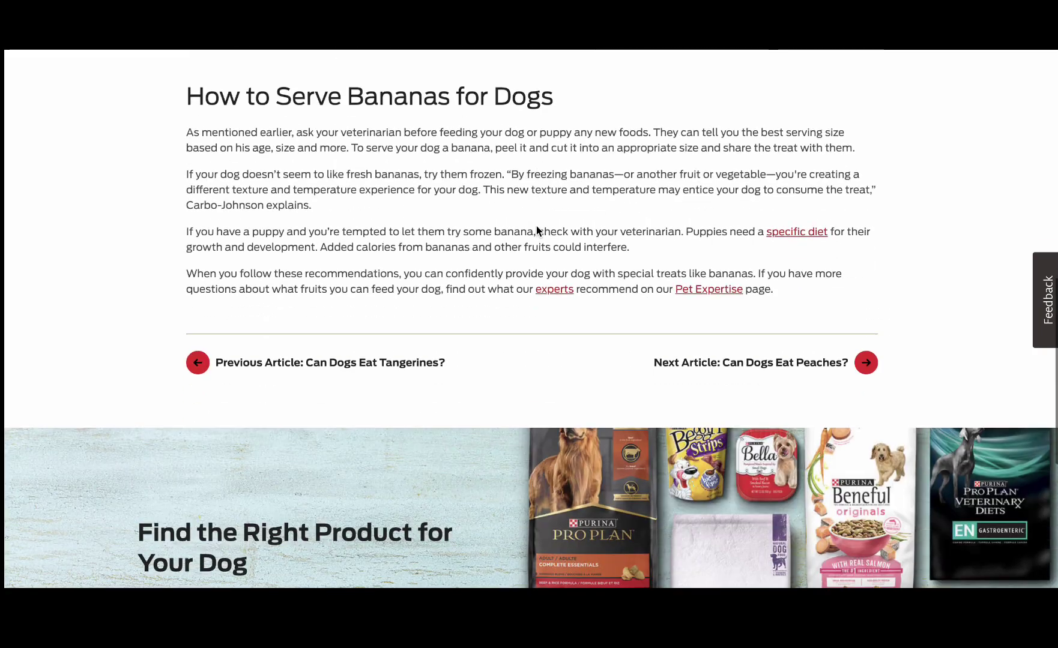
pyautogui.scroll(15, 536, 226)
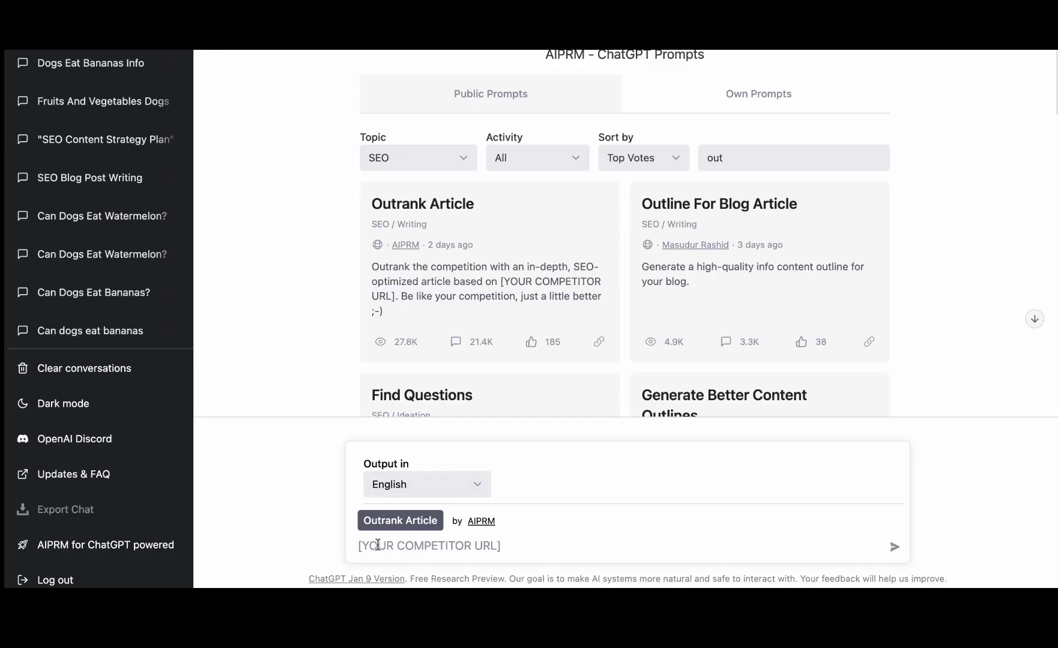
# - Submit the Purina URL to Outrank Article and review the generated 'Can Dogs Safely Eat Bananas?' article
pyautogui.write('https://www.purina.com/articles/dog/nutrition/can-dogs-eat-bananas')
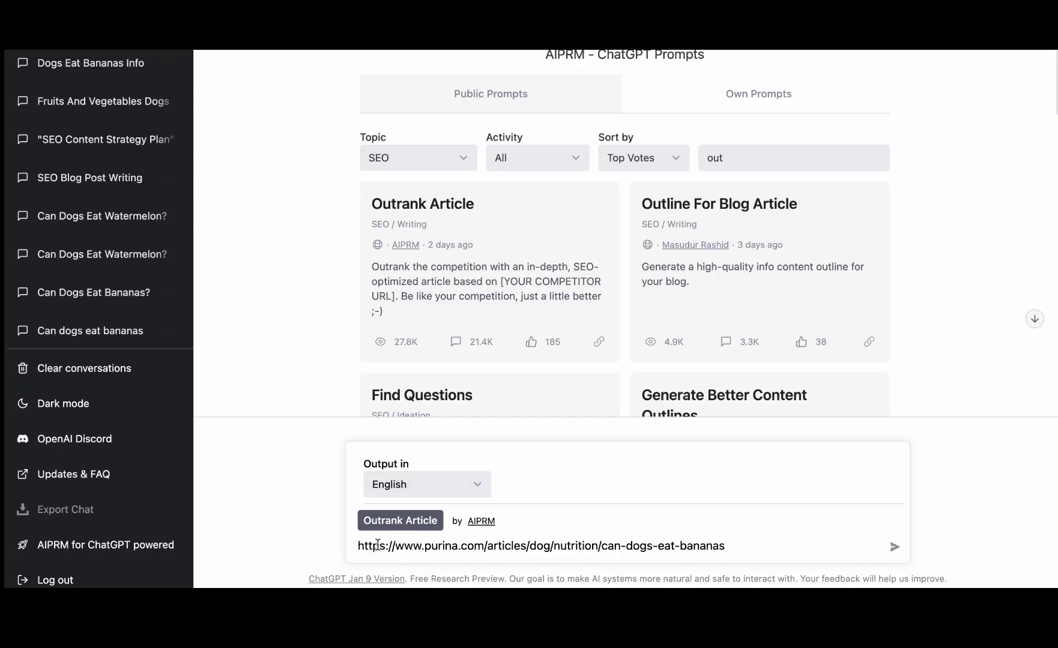
pyautogui.click(895, 548)
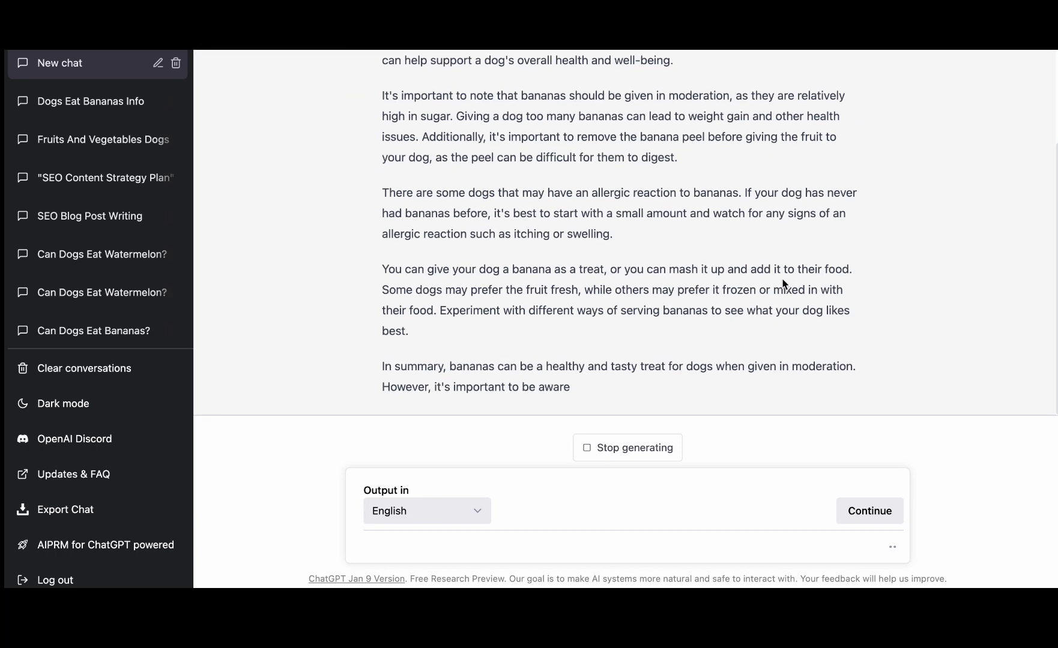
pyautogui.scroll(5, 782, 283)
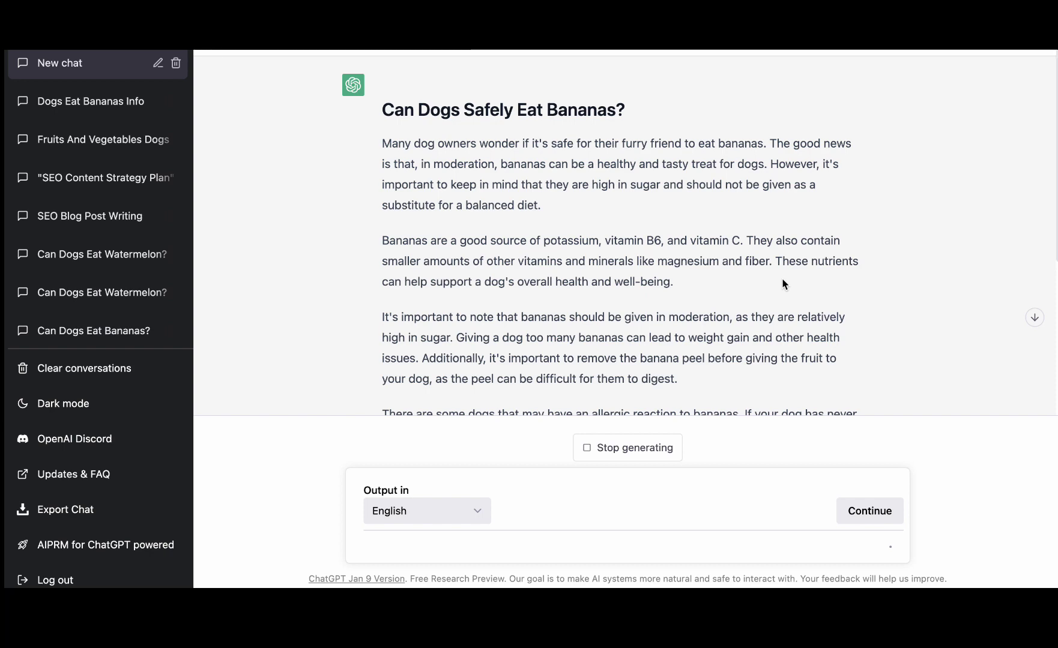
pyautogui.scroll(-5, 782, 283)
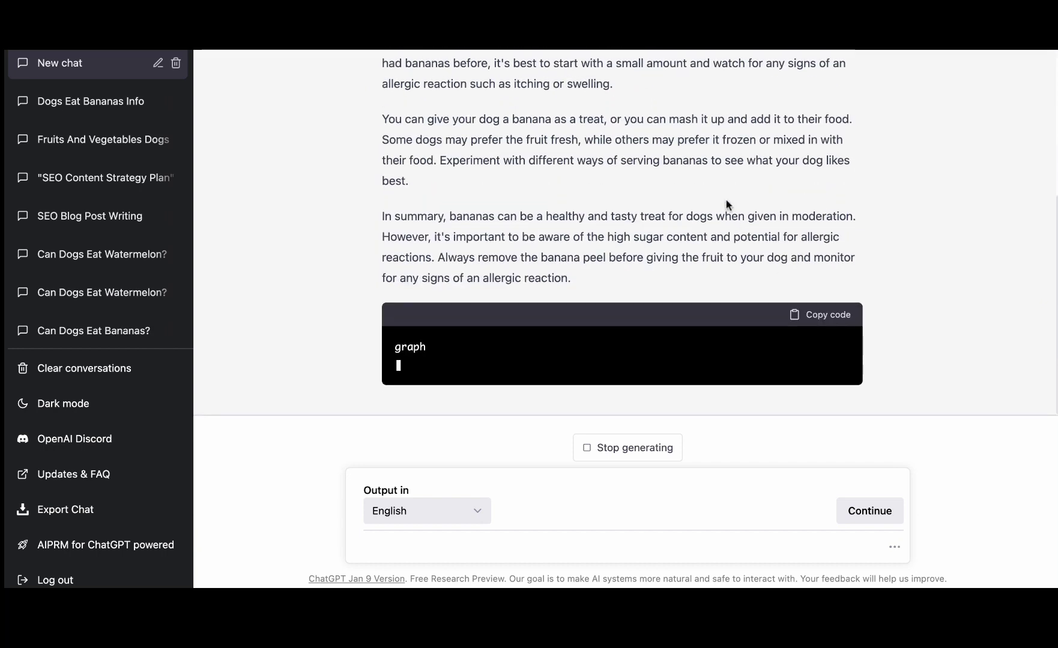
pyautogui.scroll(7, 614, 328)
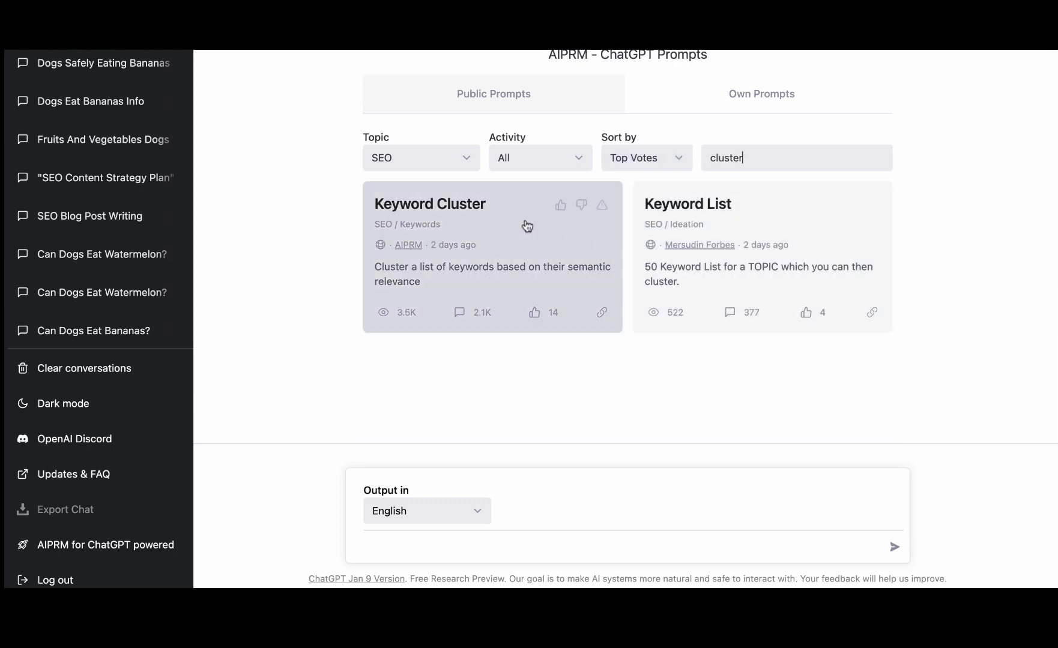
# - Paste the long keyword list into the Keyword Cluster prompt and submit it
pyautogui.click(444, 213)
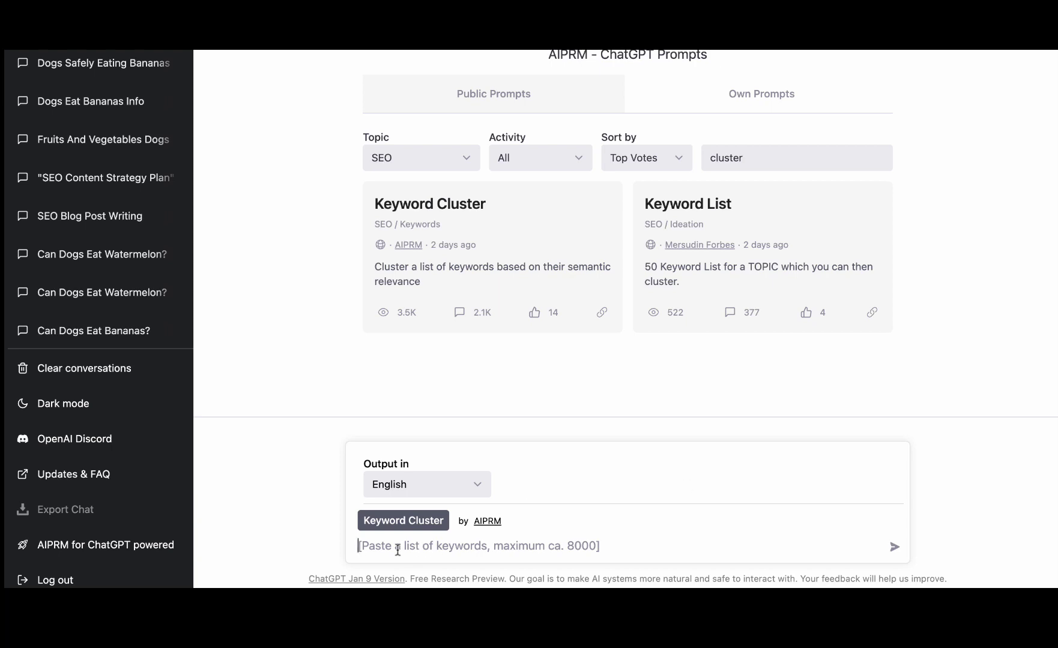
pyautogui.hotkey('ctrl', 'v')
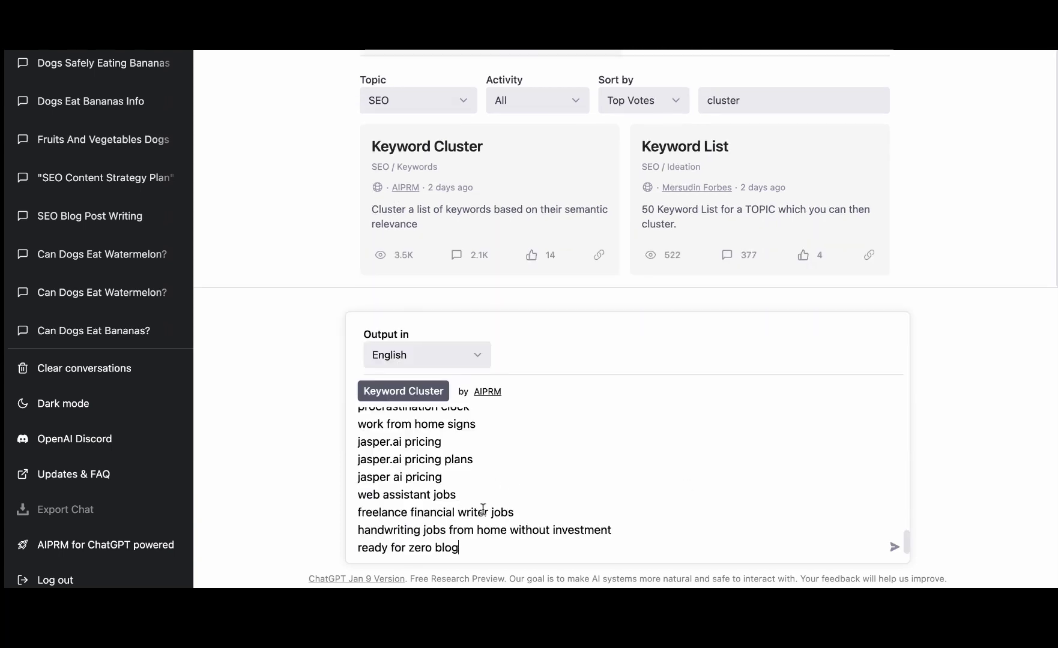
pyautogui.scroll(3, 483, 509)
pyautogui.scroll(5, 483, 509)
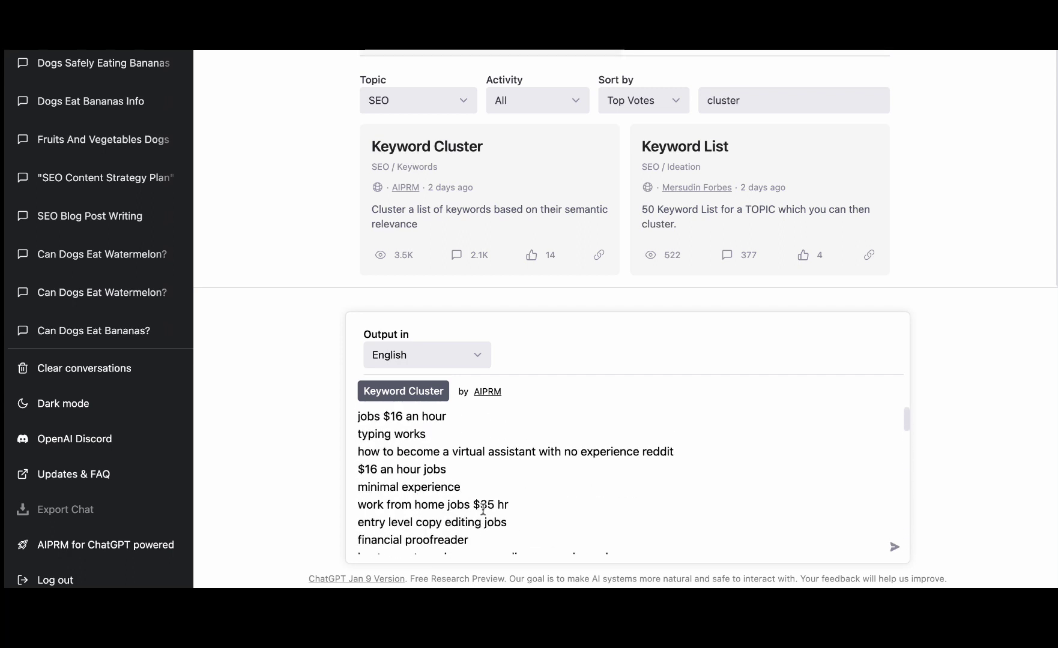
pyautogui.click(894, 547)
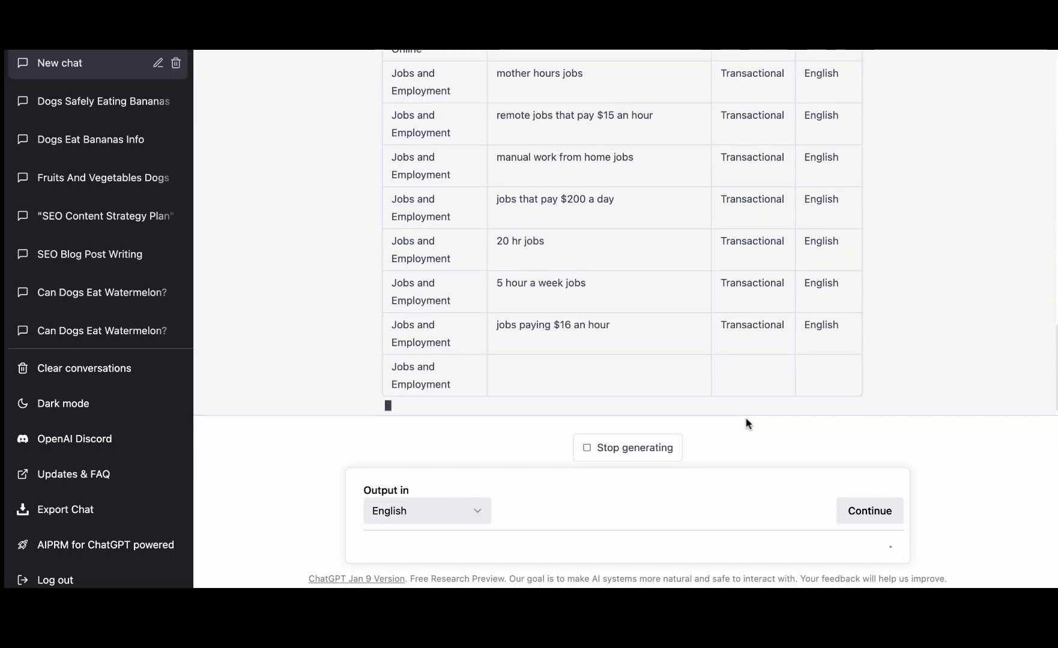
# - Scroll through the finished cluster table in the 'Keyword Research Clustering' chat
pyautogui.scroll(3, 498, 185)
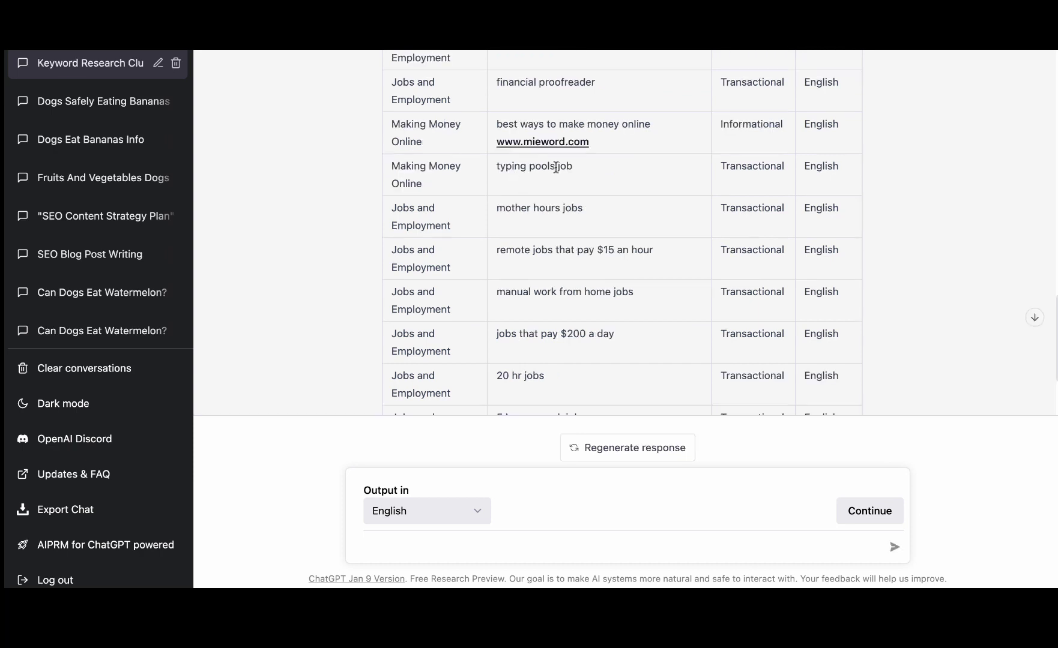
pyautogui.scroll(3, 542, 257)
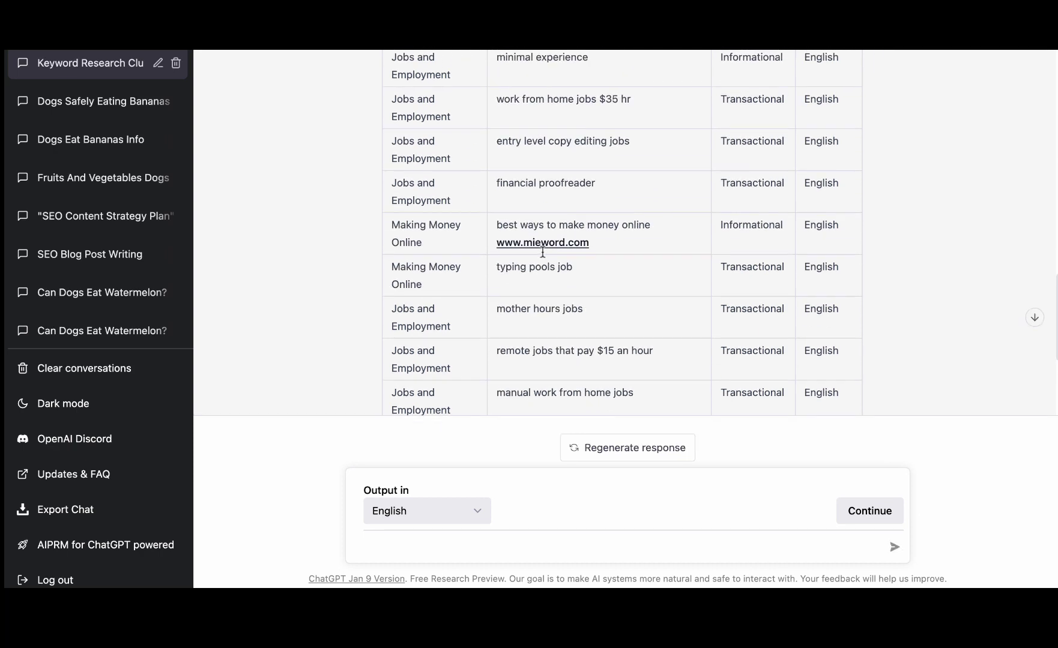
pyautogui.scroll(2, 542, 253)
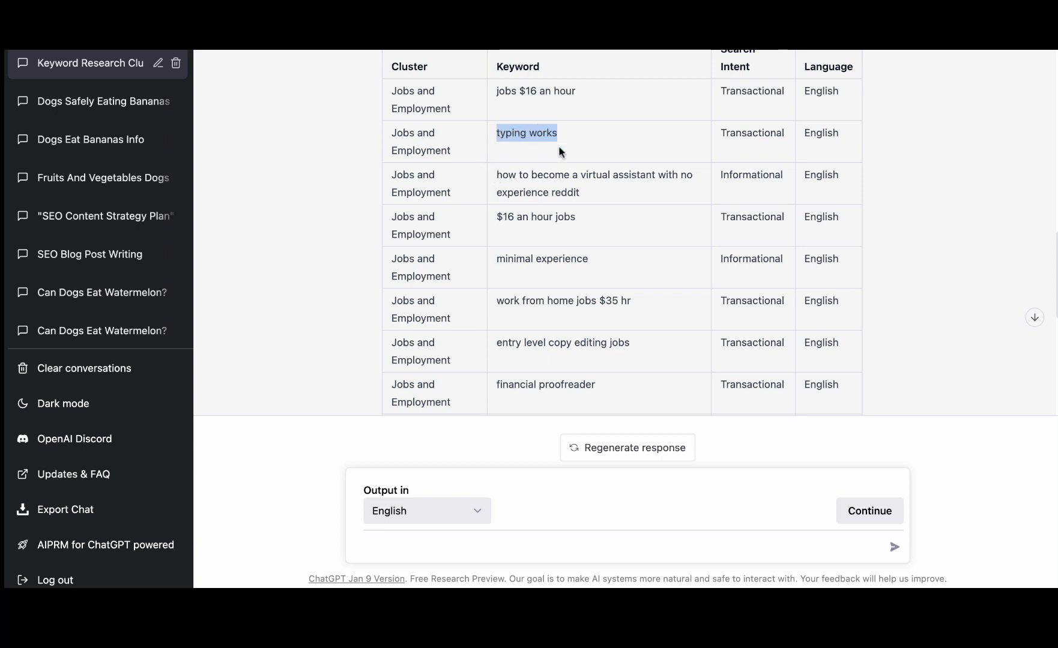
pyautogui.scroll(-5, 561, 149)
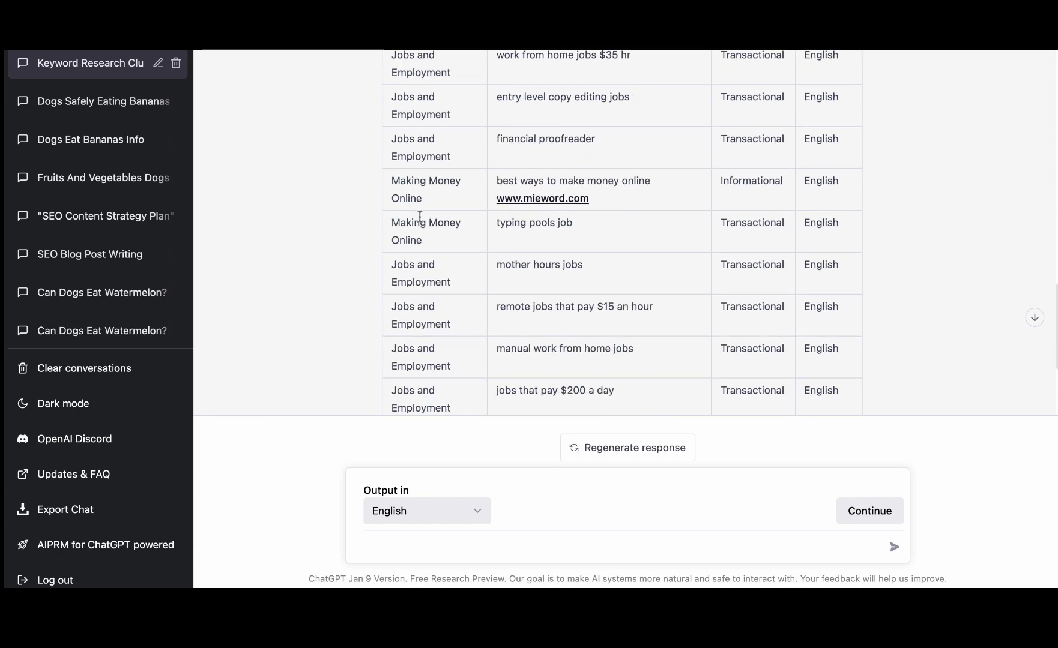
pyautogui.scroll(-4, 429, 237)
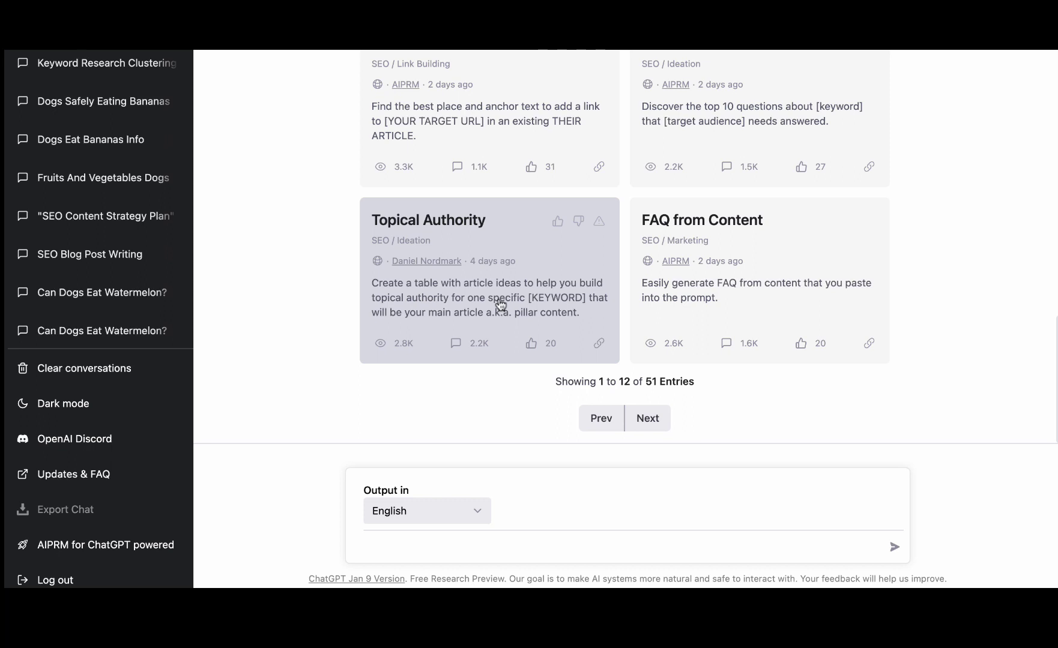
# - Run the Topical Authority prompt with the main keyword 'jasper.ai'
pyautogui.click(500, 305)
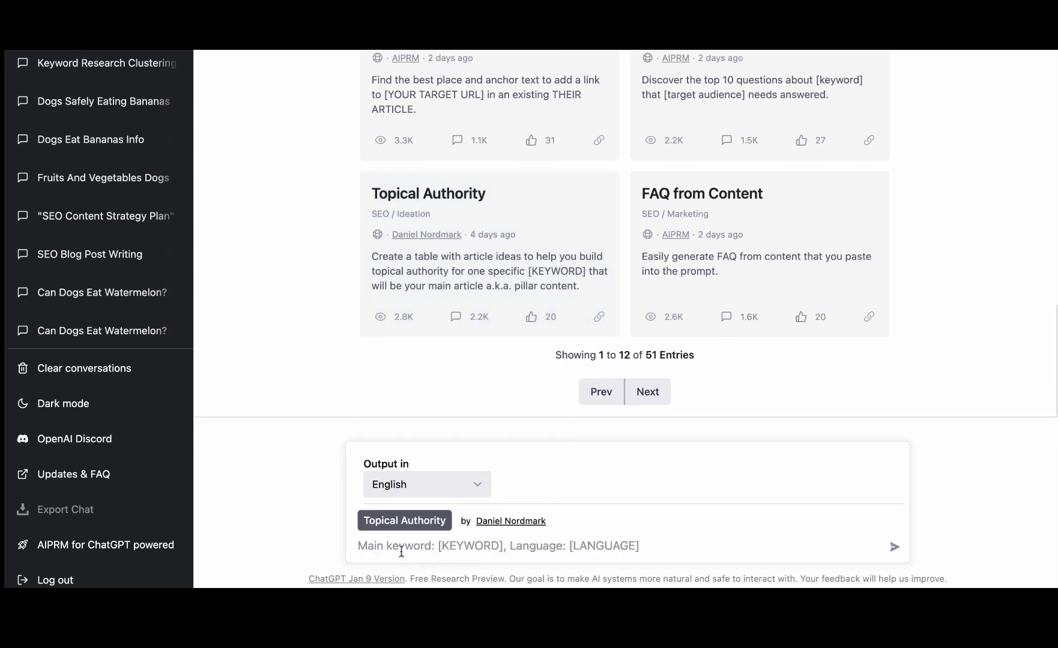
pyautogui.write('jasp')
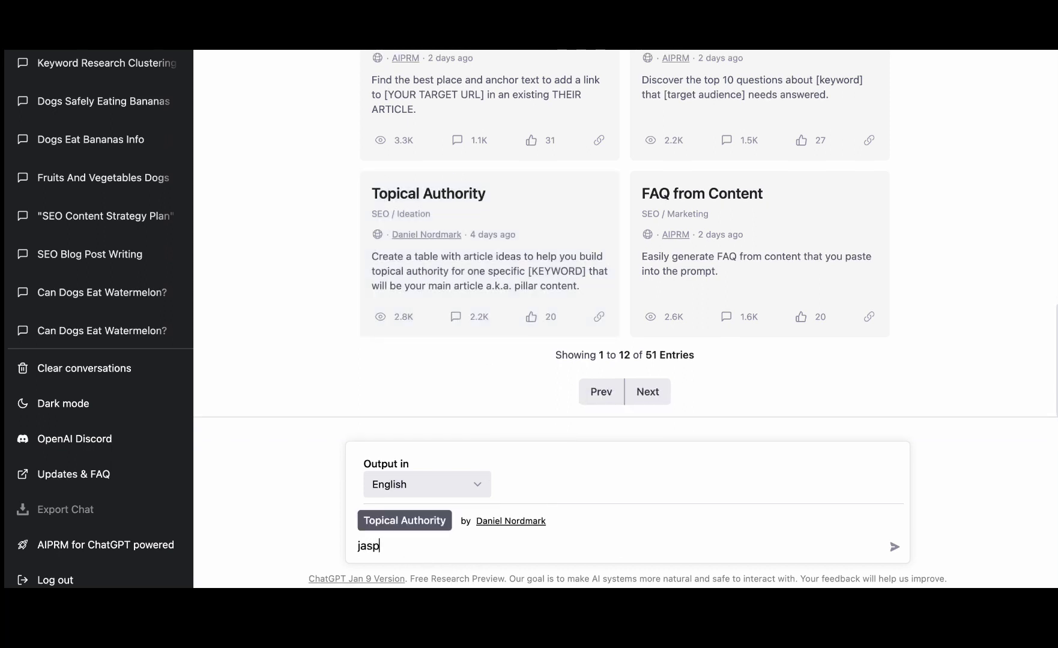
pyautogui.write('er.ai')
pyautogui.press('Return')
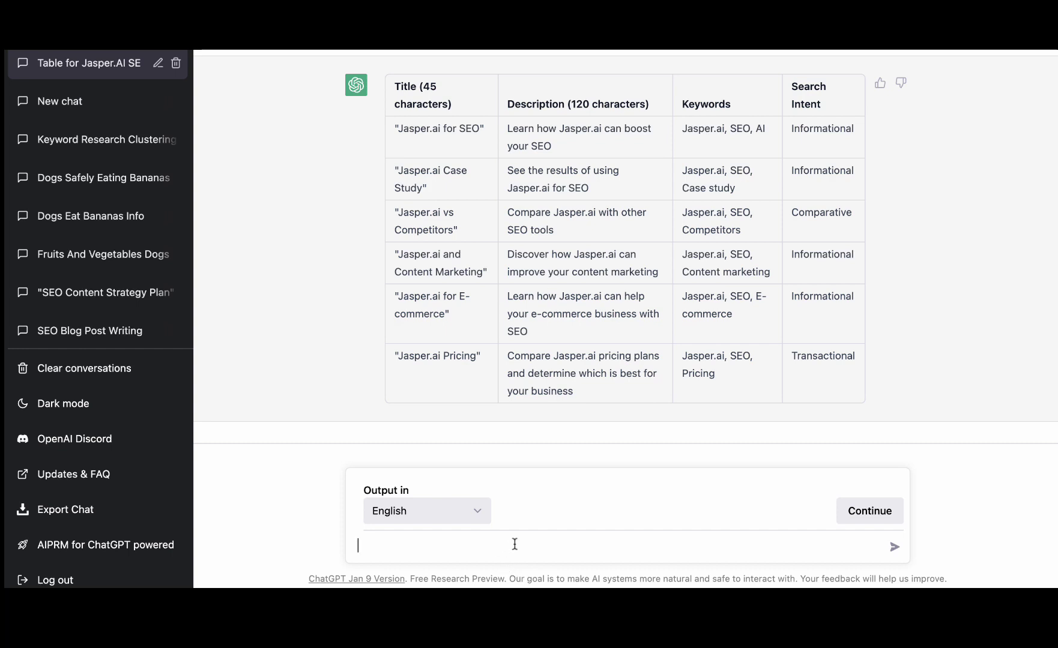
# - Request three subtopics for each Jasper.ai title as a column table and review it
pyautogui.write('aete ')
pyautogui.write('eate a list of sub')
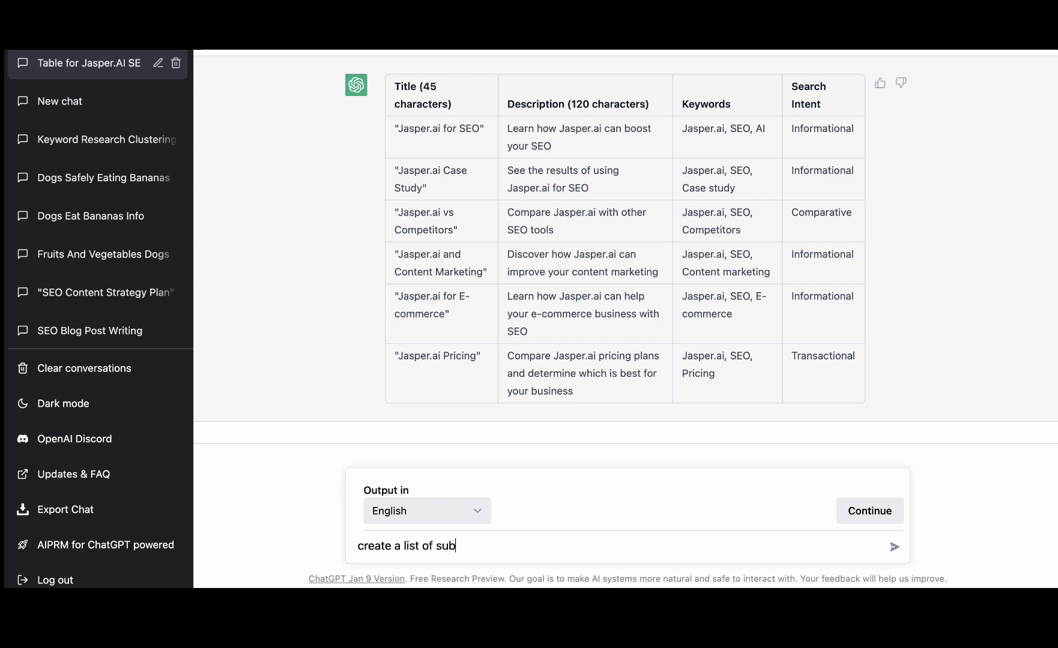
pyautogui.write('topics for the above Titles in a 2 c')
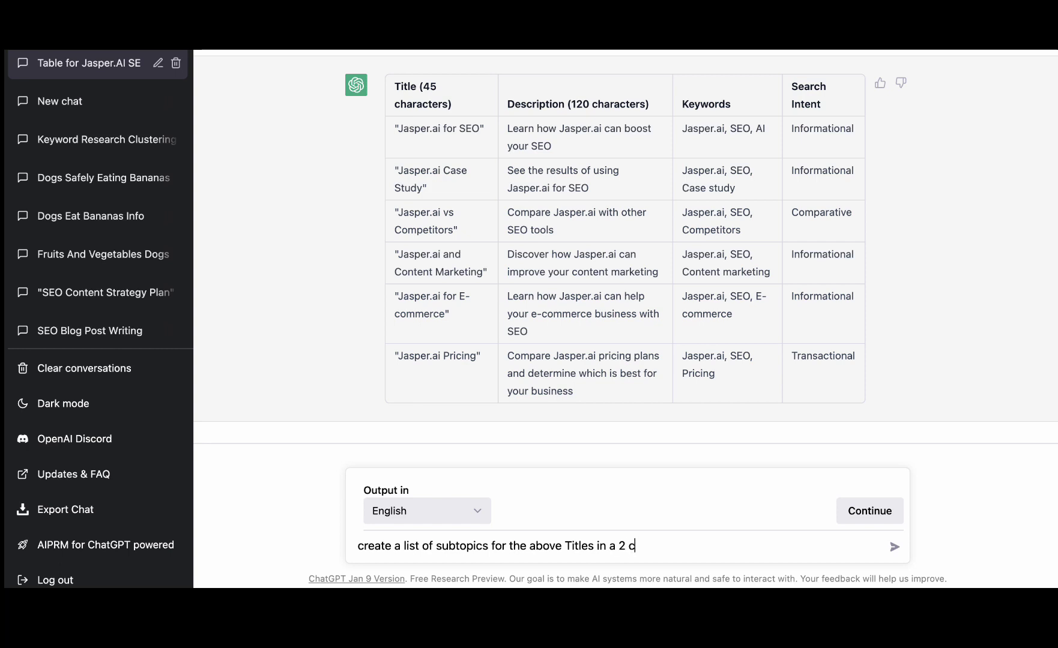
pyautogui.write('olumn table')
pyautogui.press('Return')
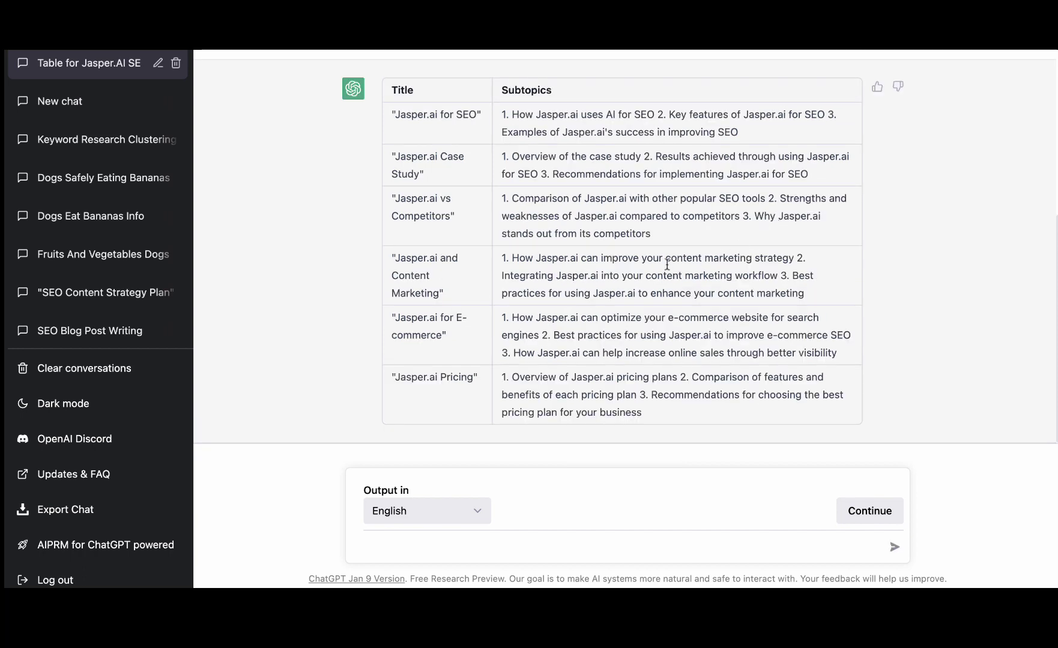
pyautogui.scroll(6, 666, 265)
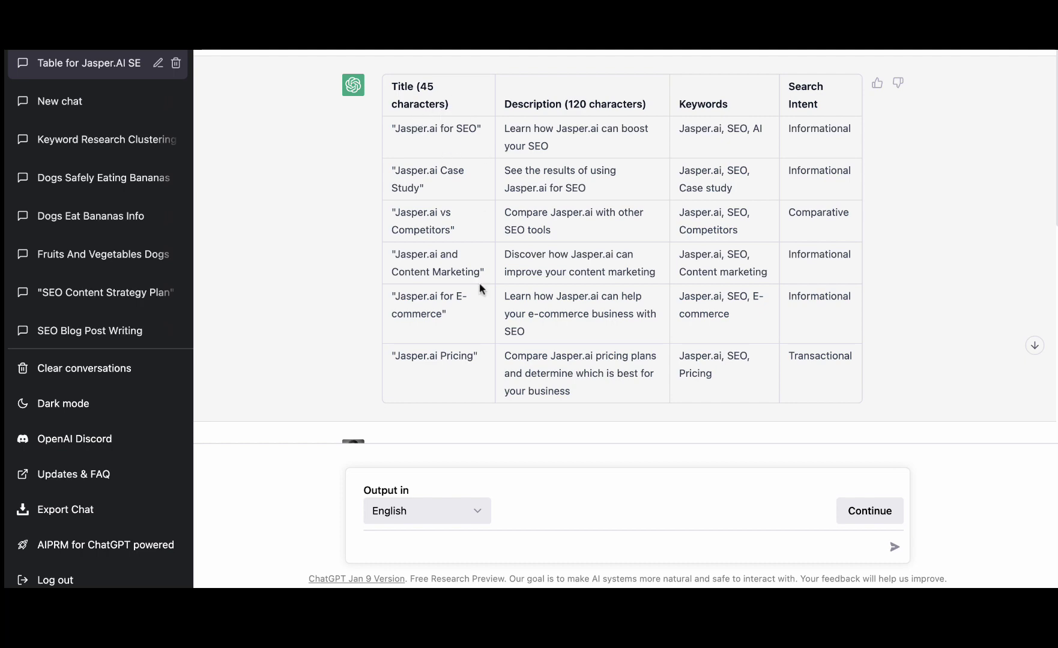
pyautogui.scroll(-10, 498, 297)
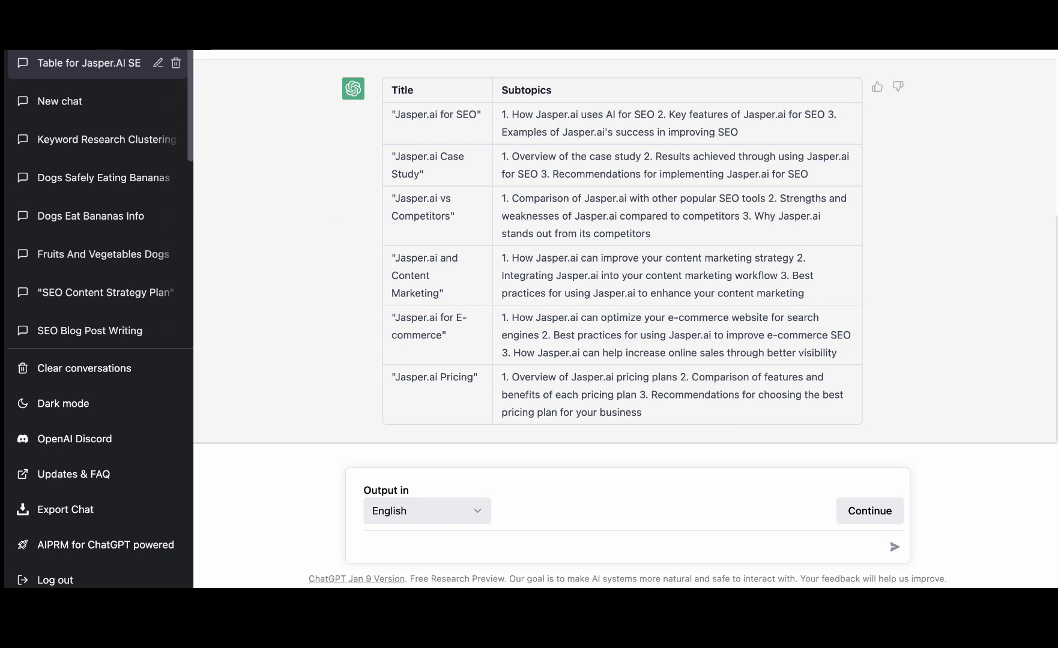
# - Start a new chat and run the Keyword Strategy prompt with the keyword 'jasper.ai'
pyautogui.click(66, 101)
pyautogui.scroll(15, 872, 257)
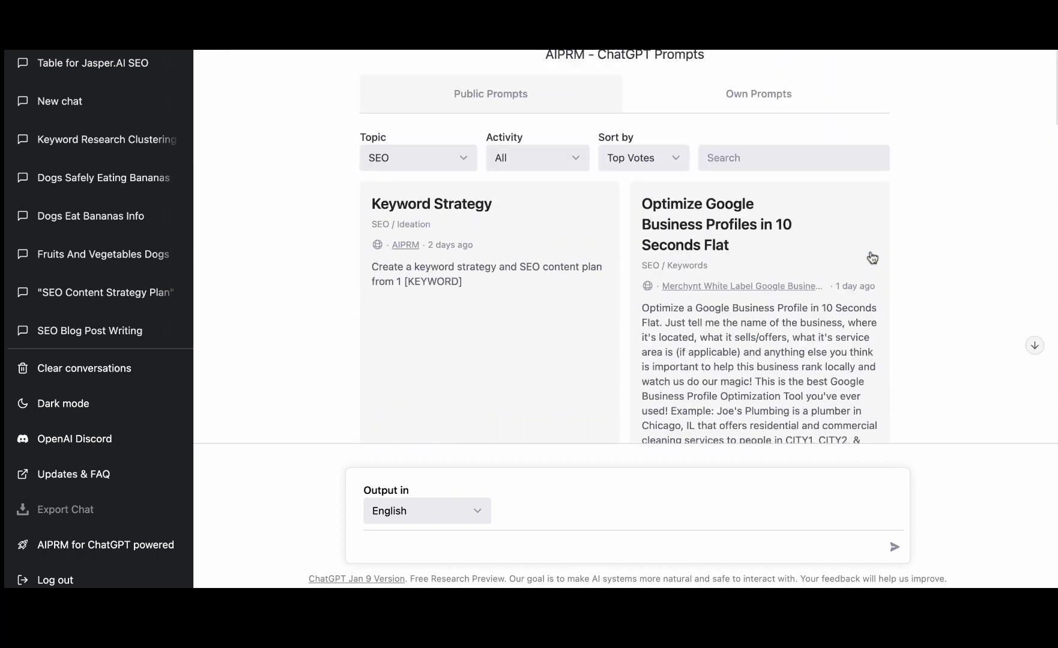
pyautogui.scroll(-3, 871, 257)
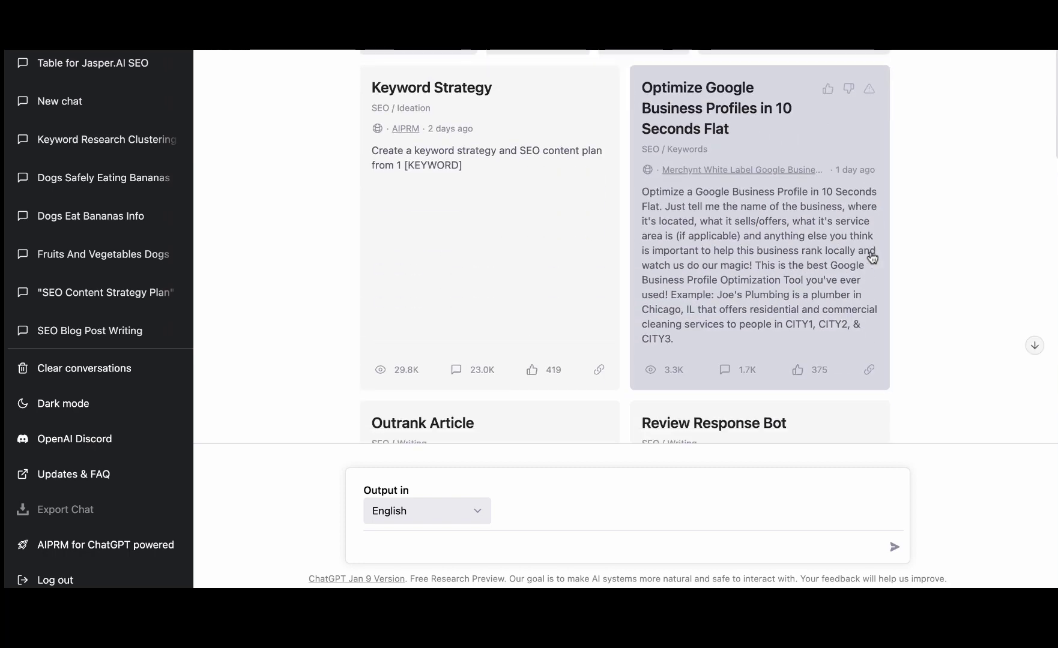
pyautogui.scroll(-5, 872, 257)
pyautogui.scroll(4, 871, 256)
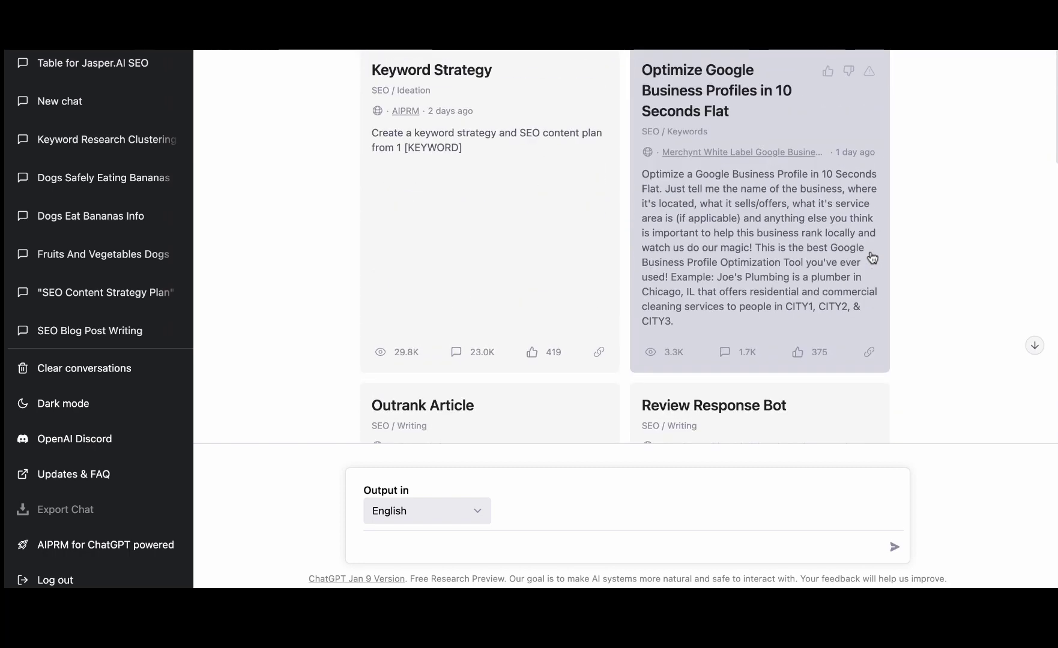
pyautogui.scroll(3, 872, 257)
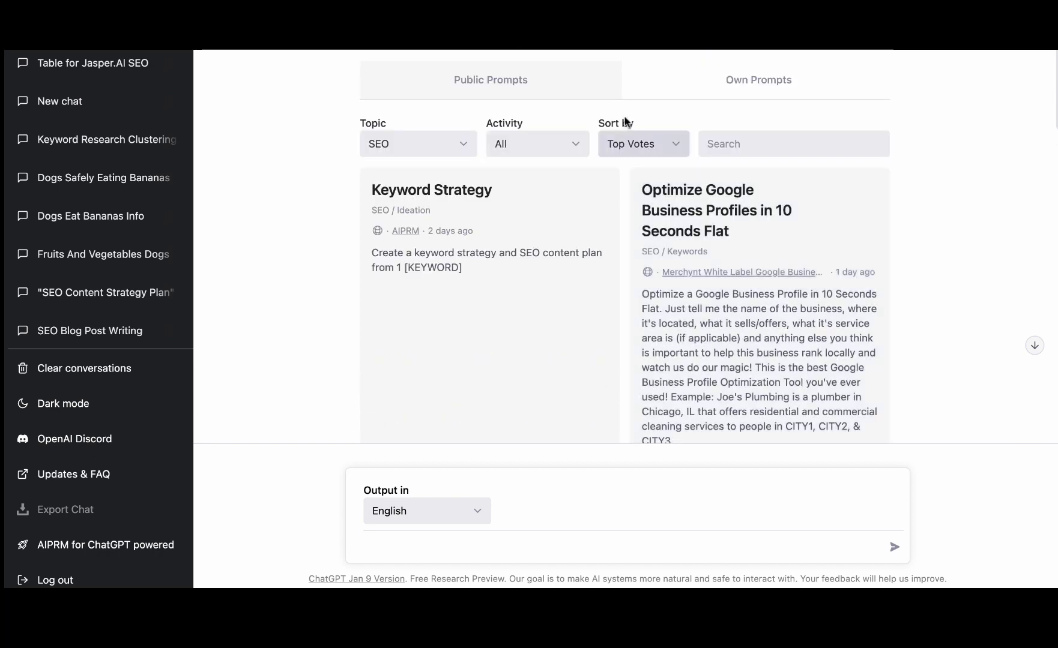
pyautogui.scroll(-2, 672, 331)
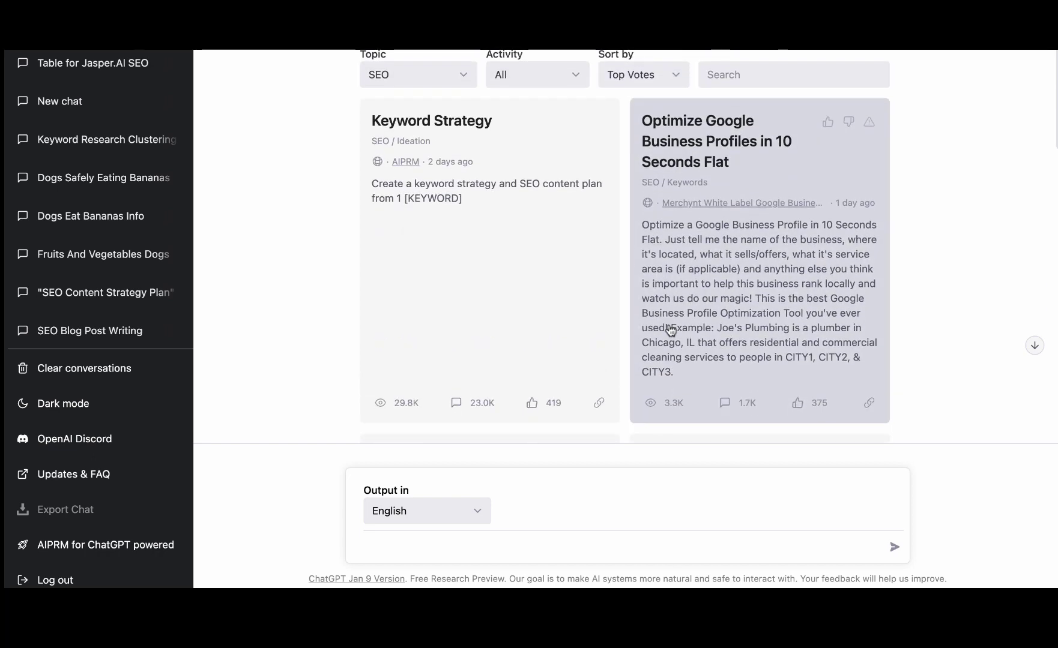
pyautogui.click(466, 196)
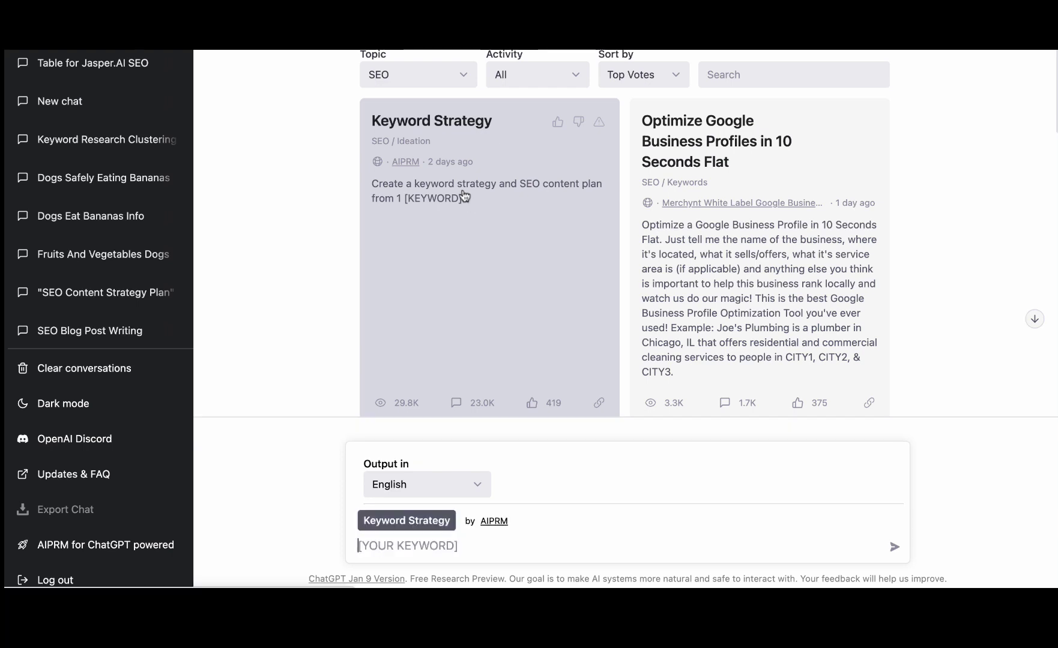
pyautogui.write('jasper.ai')
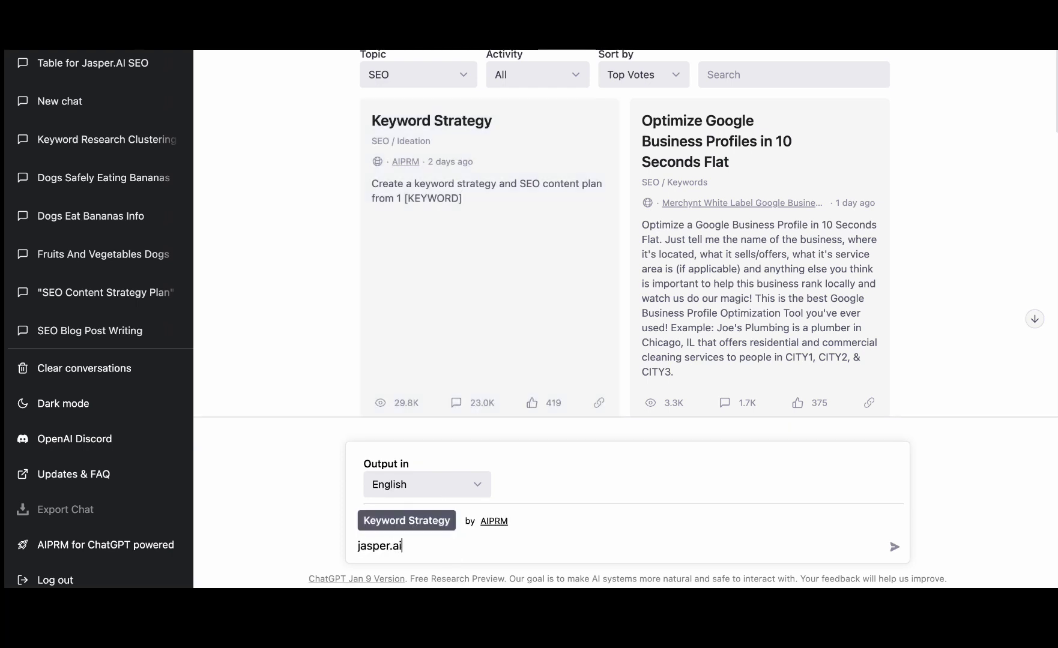
pyautogui.press('Return')
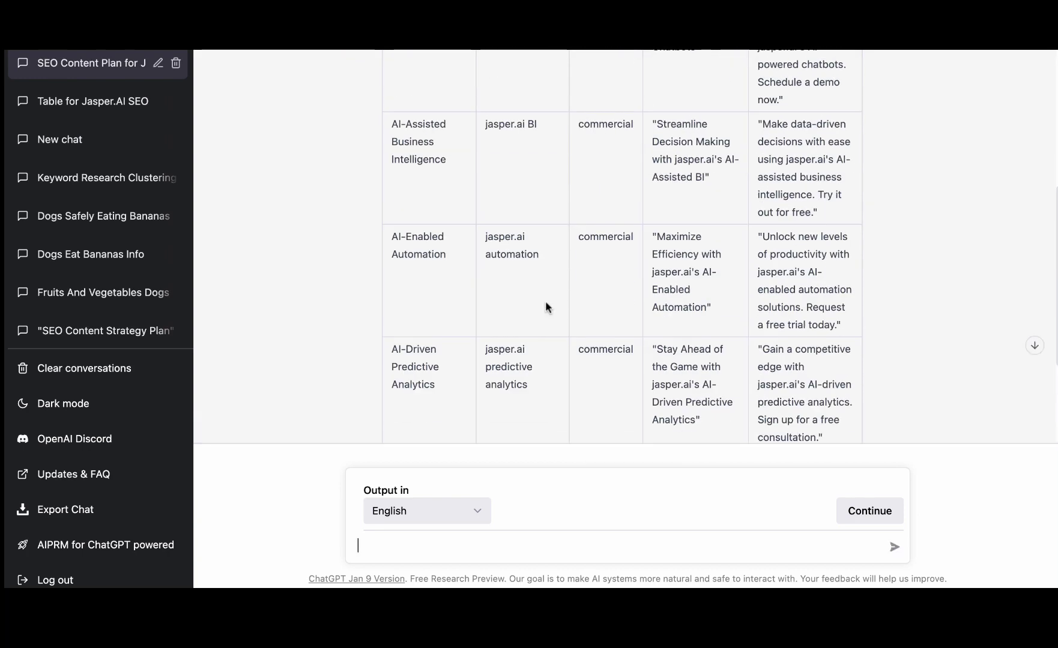
# - Review the finished jasper.ai keyword table, ask ChatGPT to continue it, then stop generating early
pyautogui.scroll(10, 546, 300)
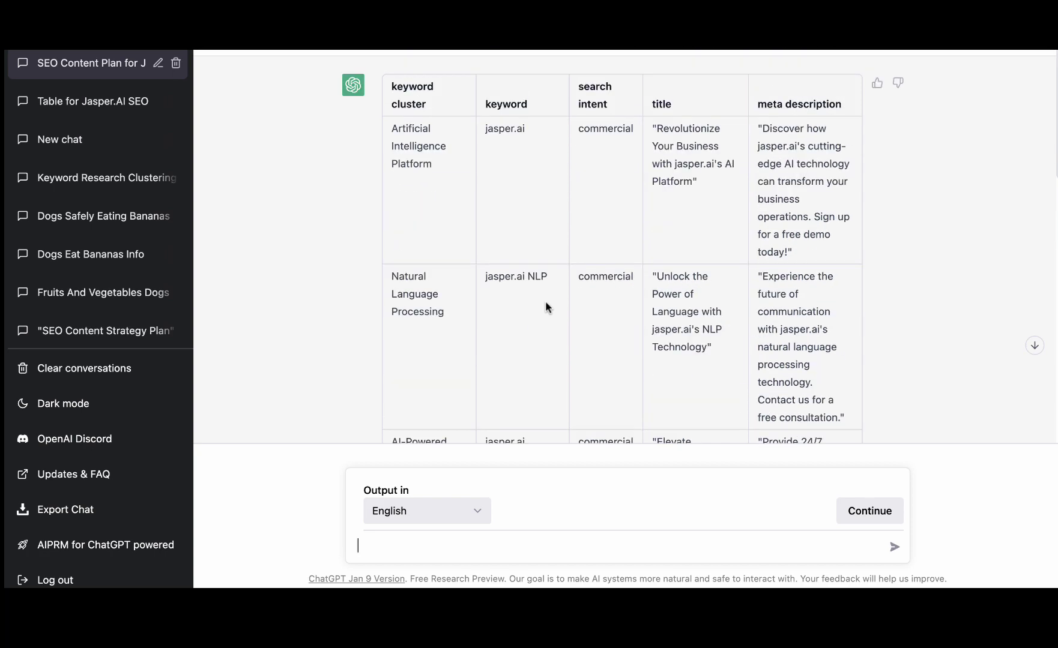
pyautogui.scroll(-10, 546, 301)
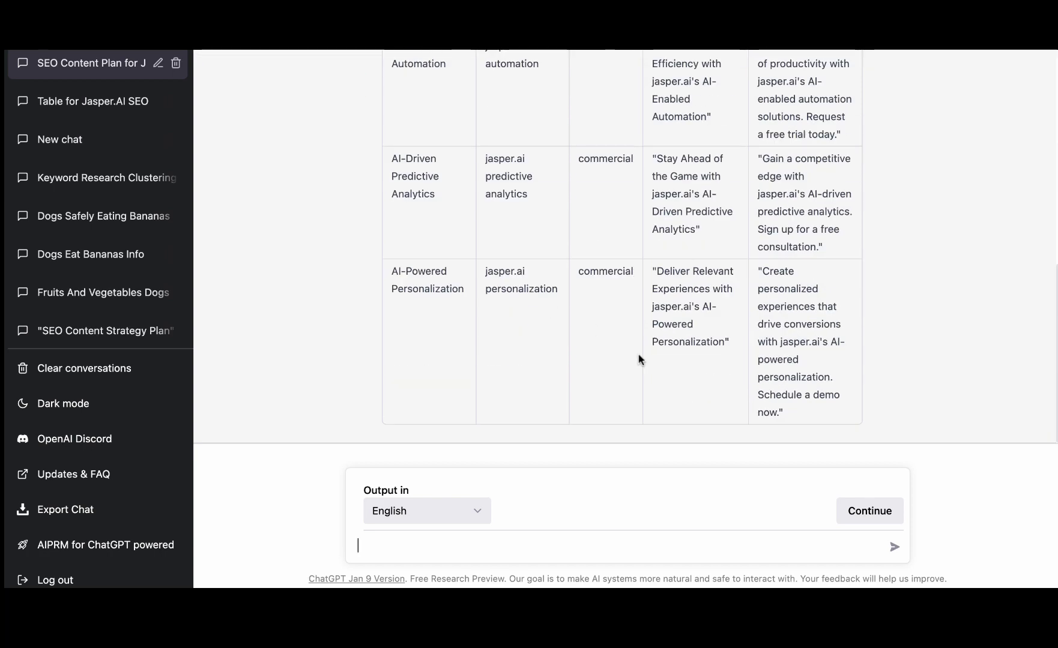
pyautogui.click(864, 513)
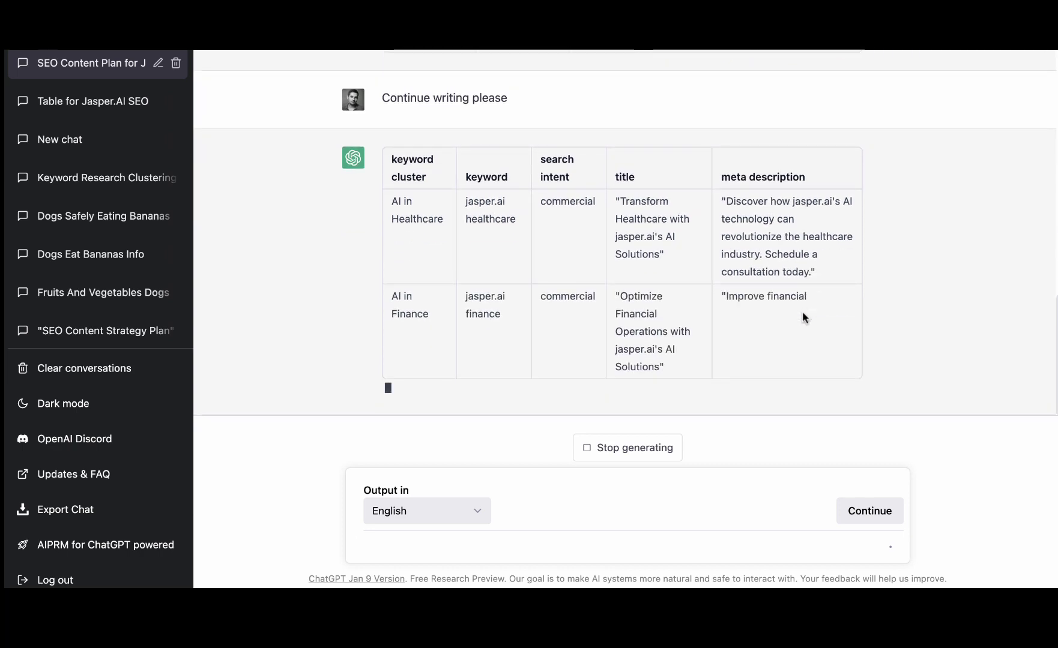
pyautogui.click(642, 447)
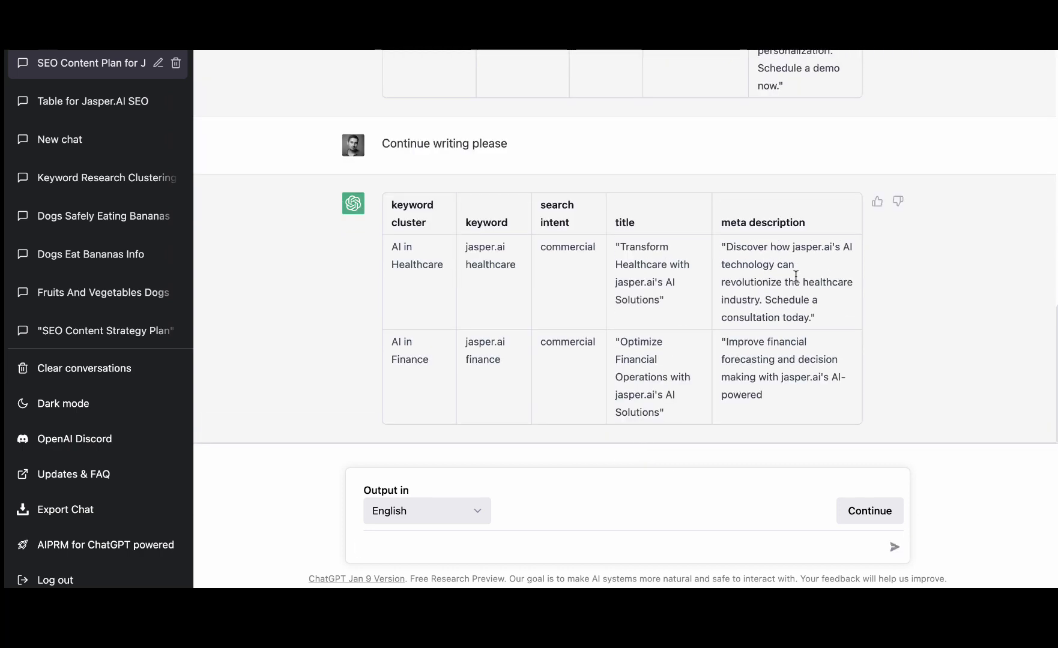
pyautogui.scroll(9, 795, 276)
pyautogui.scroll(-5, 796, 278)
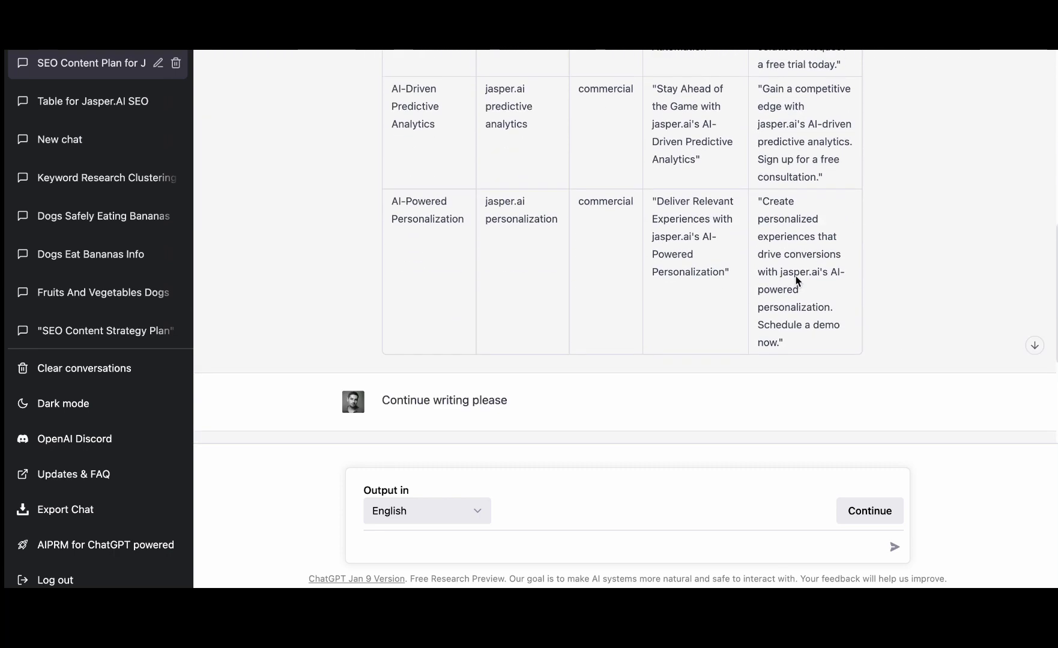
# - Select the jasper.ai keyword table in ChatGPT and scroll through it
pyautogui.moveTo(807, 334); pyautogui.dragTo(391, 63)
pyautogui.scroll(-10, 535, 96)
pyautogui.scroll(2, 468, 84)
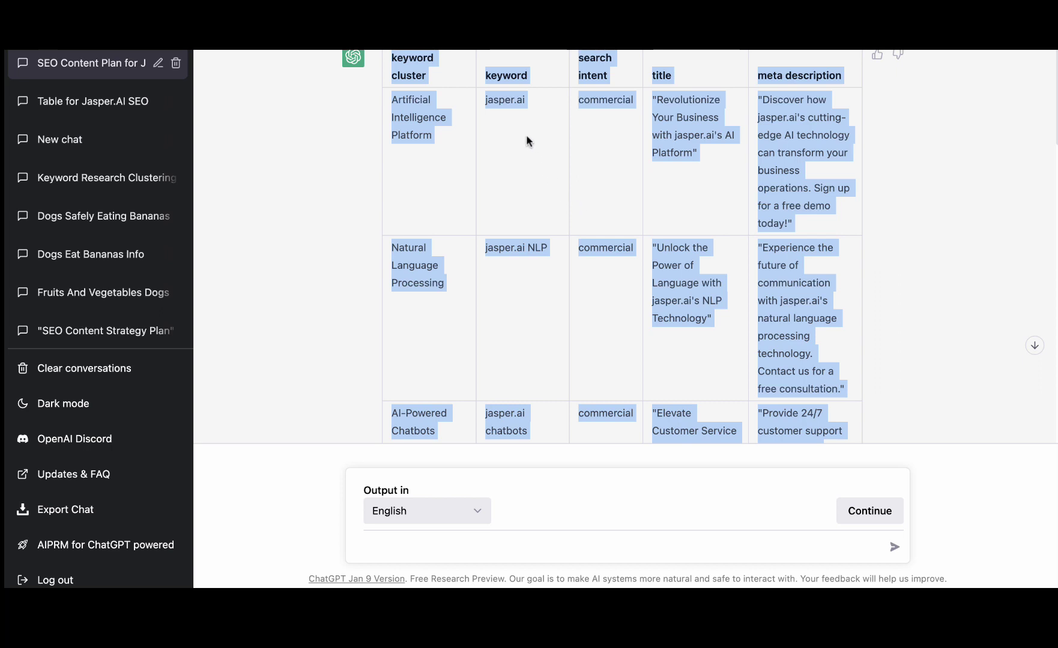
pyautogui.scroll(-2, 526, 139)
pyautogui.scroll(3, 526, 139)
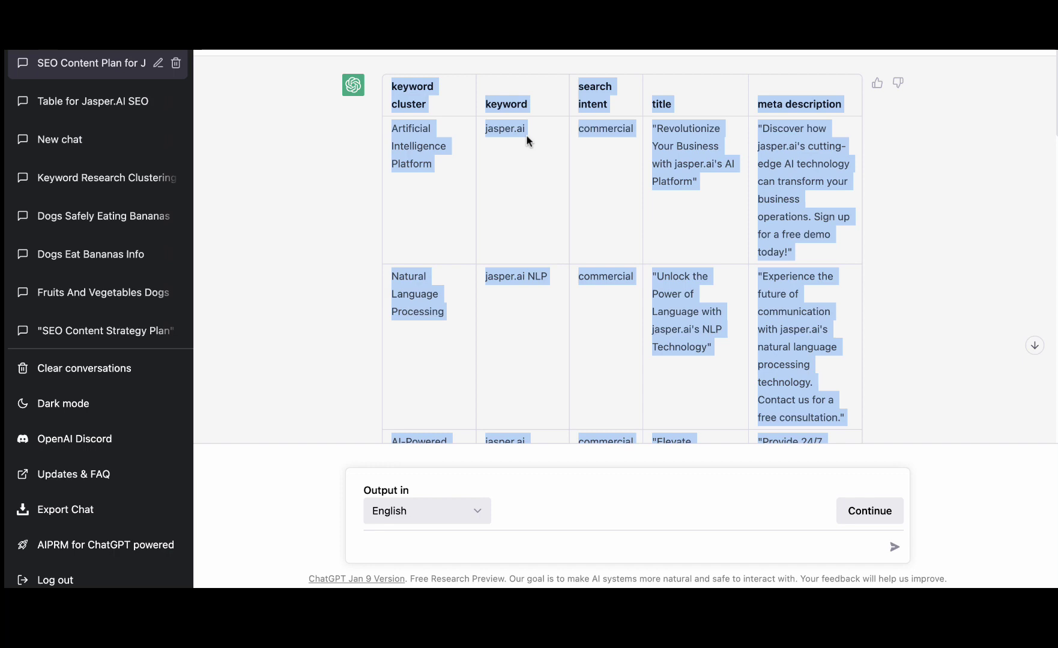
# - Open the Ahrefs Free Keyword Generator in a new tab and select the jasper.ai keyword in the table
pyautogui.press('super+t')
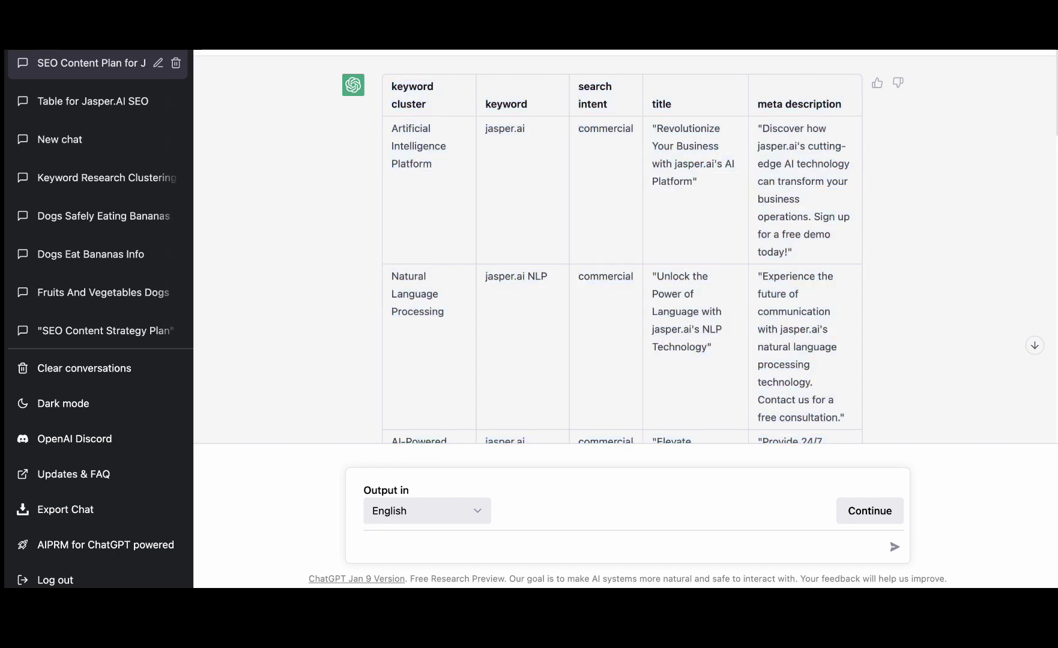
pyautogui.write('ah')
pyautogui.press('Return')
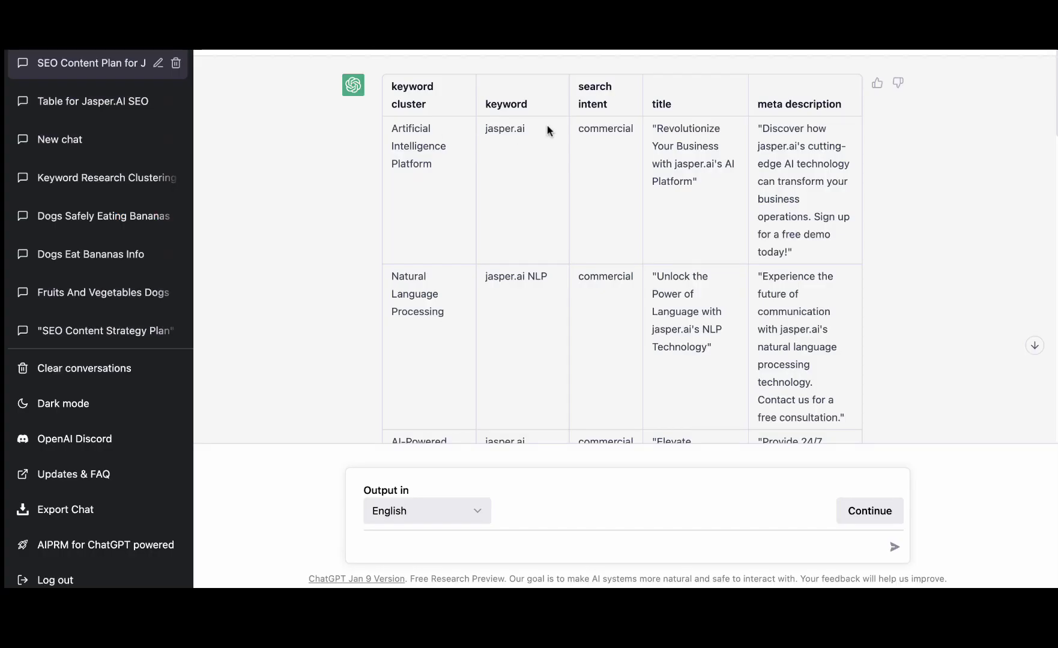
pyautogui.moveTo(548, 131); pyautogui.dragTo(486, 129)
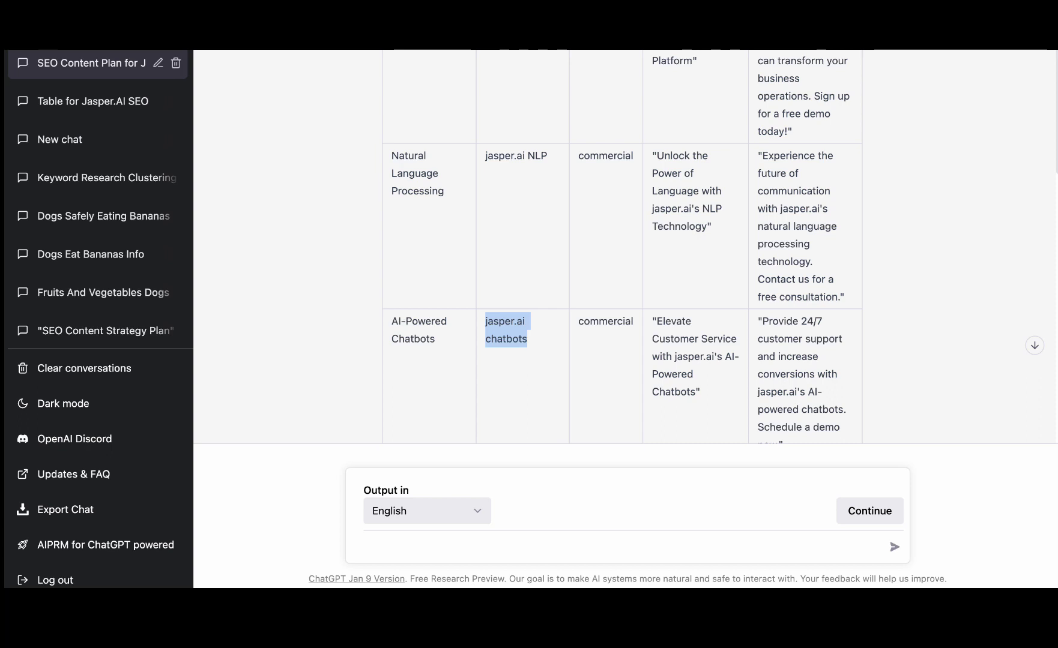
# - Search Ahrefs for 'jasper.ai chatbots', which returns no keyword ideas
pyautogui.press('super+Tab')
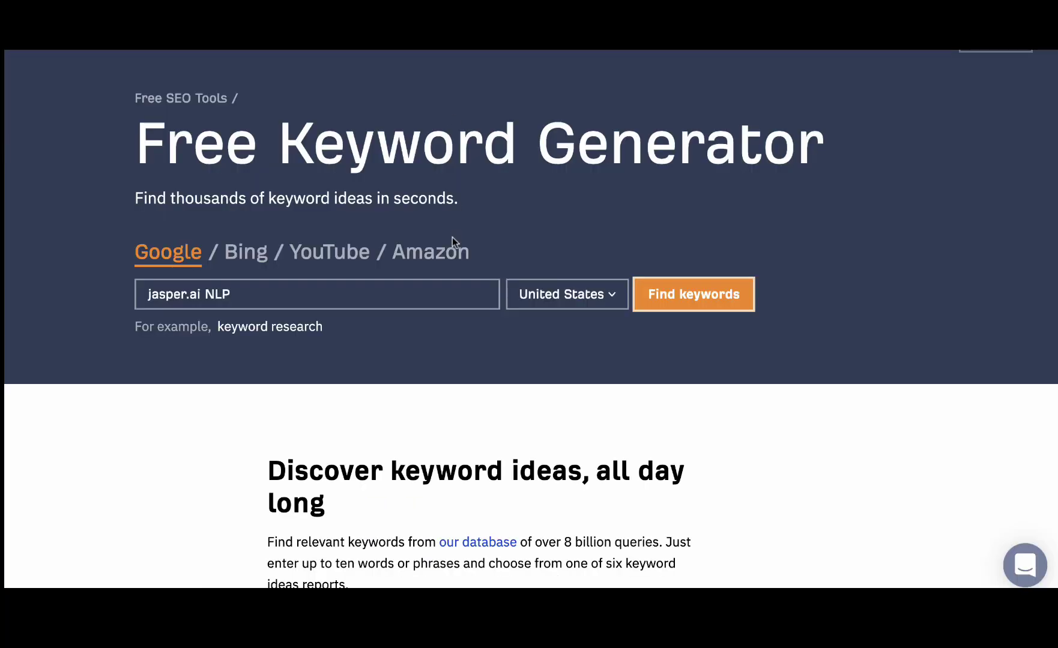
pyautogui.moveTo(321, 297); pyautogui.dragTo(103, 279)
pyautogui.write('jasper.ai chatbots')
pyautogui.press('Return')
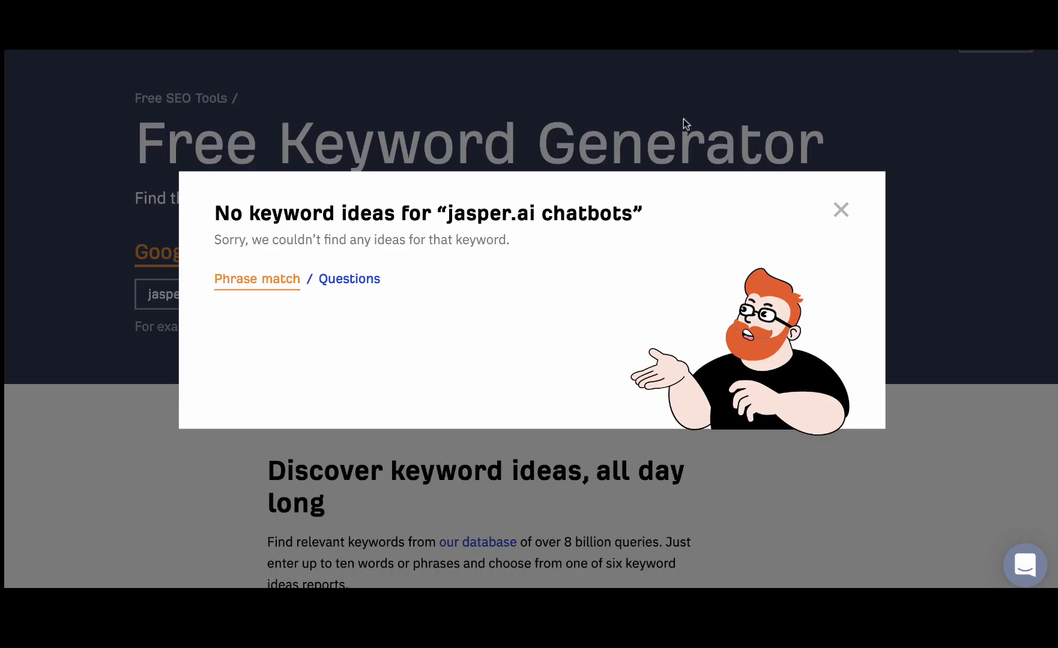
# - Copy the jasper.ai BI keyword from the ChatGPT table into a fresh browser tab
pyautogui.press('super+Tab')
pyautogui.scroll(-4, 533, 292)
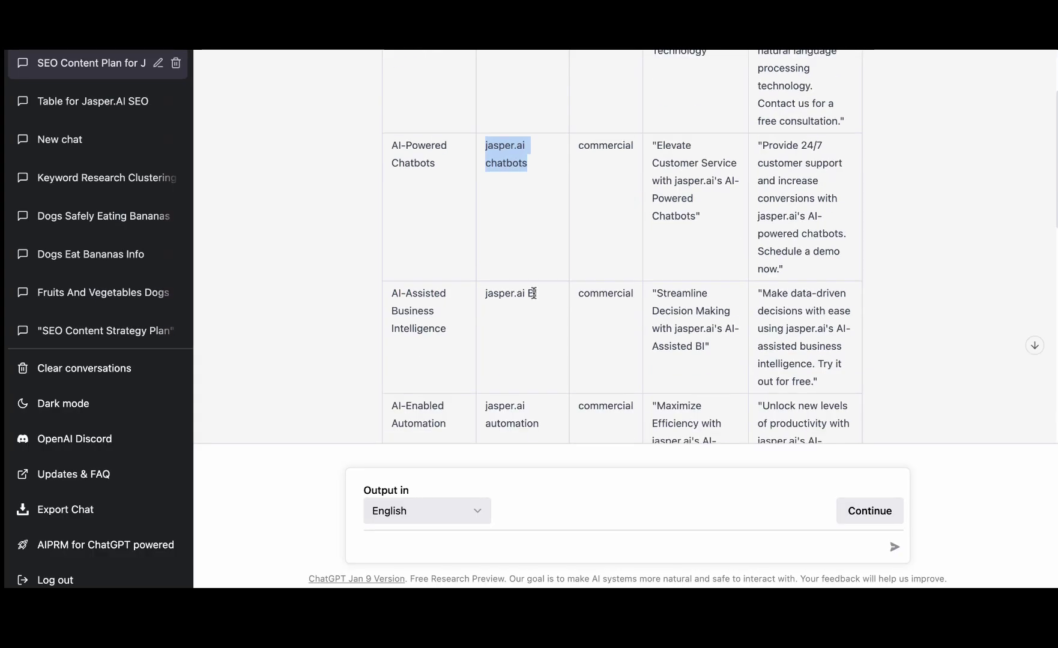
pyautogui.moveTo(545, 299); pyautogui.dragTo(480, 297)
pyautogui.press('super+c')
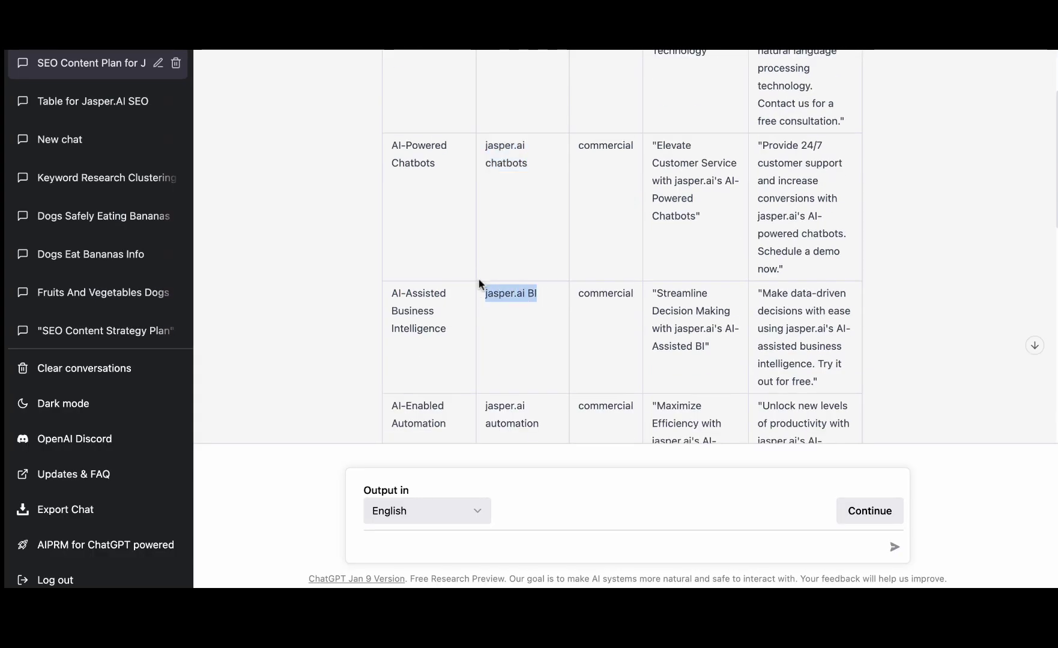
pyautogui.press('super+t')
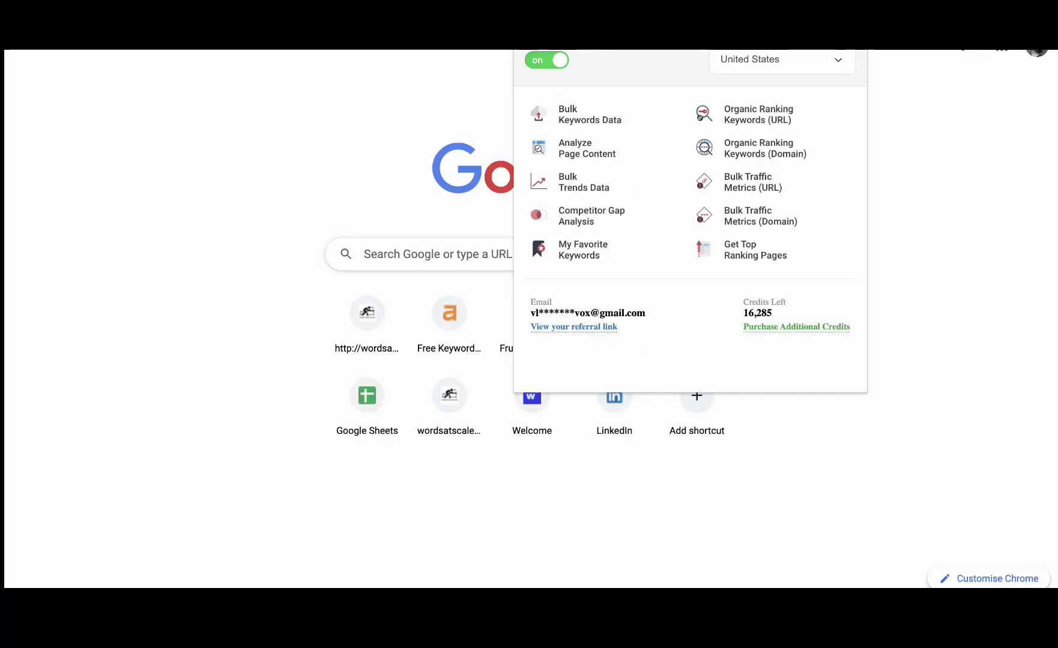
# - Enter jasper.ai BI and jasper.ai chatbots into the Keywords Everywhere Bulk Keywords Data tool
pyautogui.click(586, 119)
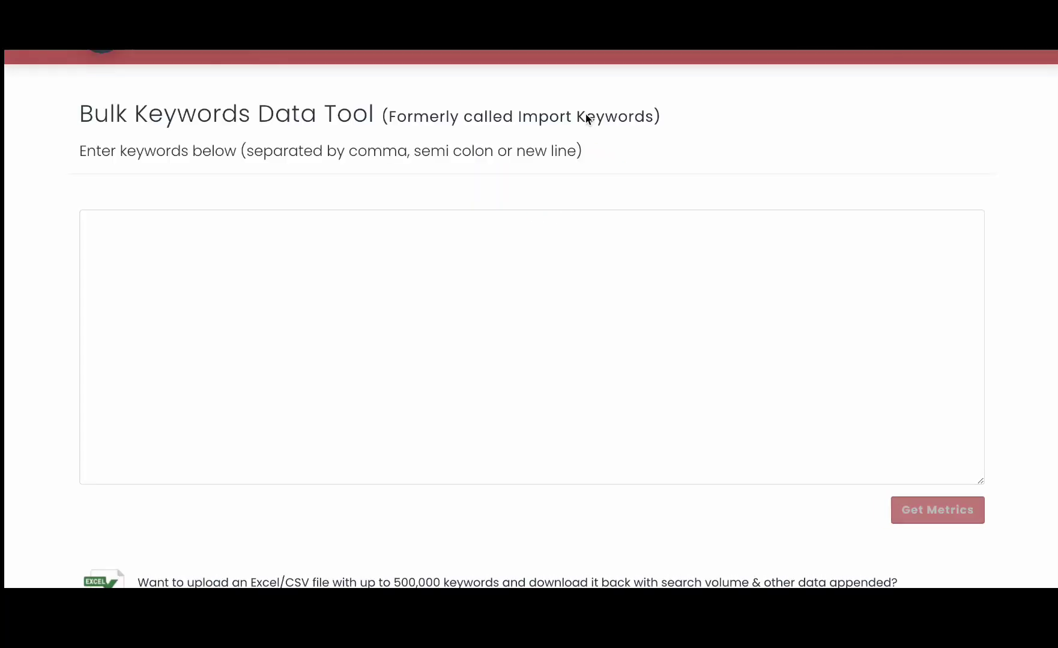
pyautogui.click(324, 237)
pyautogui.press('super+v')
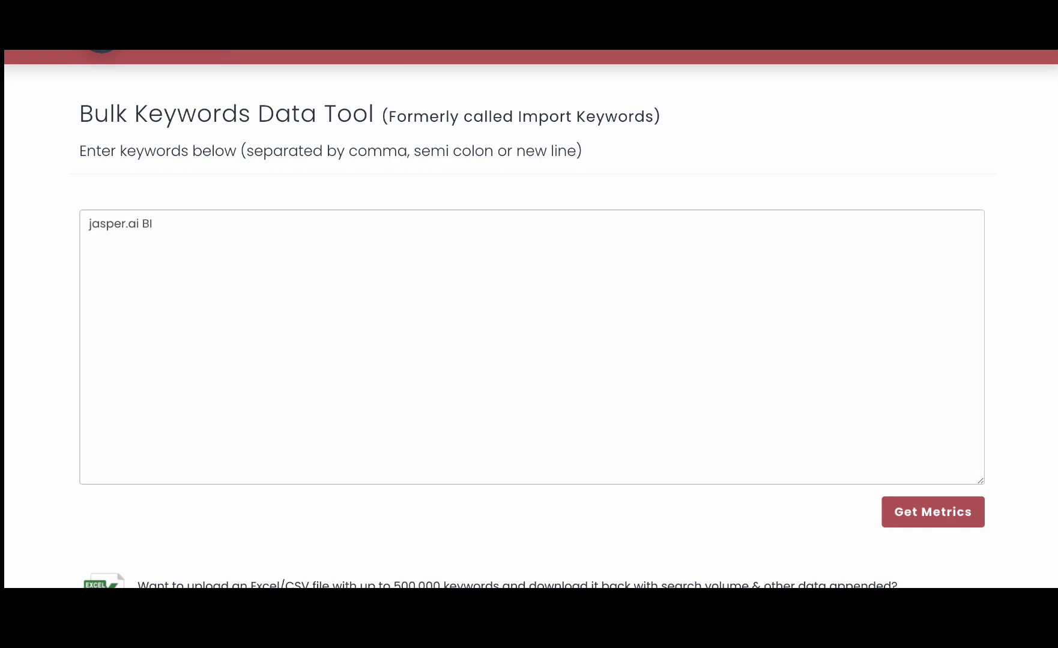
pyautogui.hotkey('ctrl', 'shift', 'Tab')
pyautogui.click(525, 165)
pyautogui.tripleClick(525, 165)
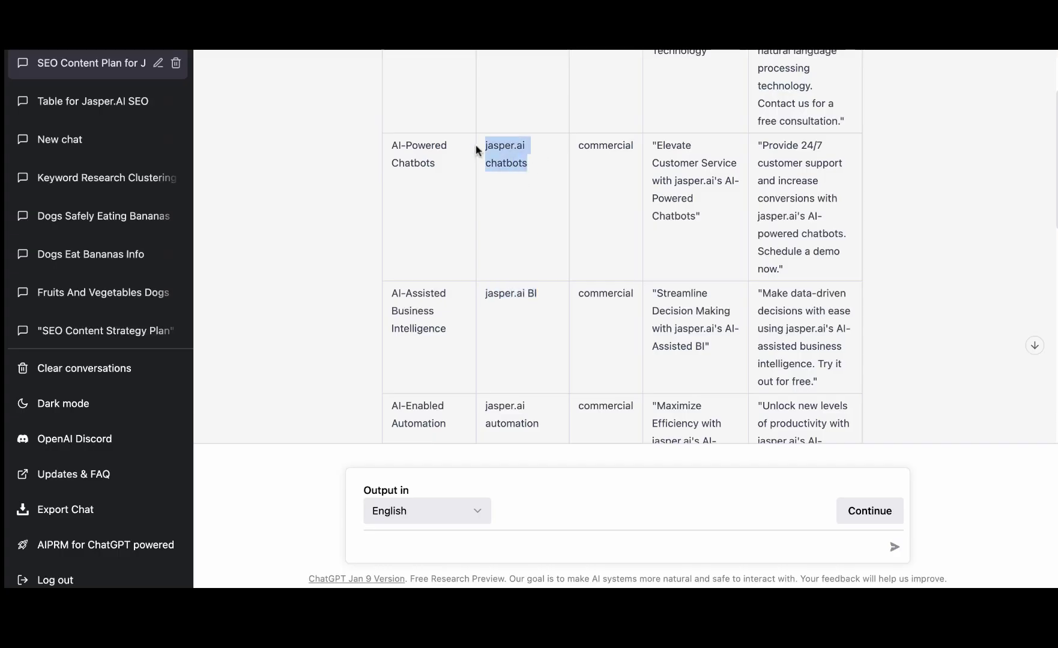
pyautogui.press('super+c')
pyautogui.hotkey('ctrl', 'Tab')
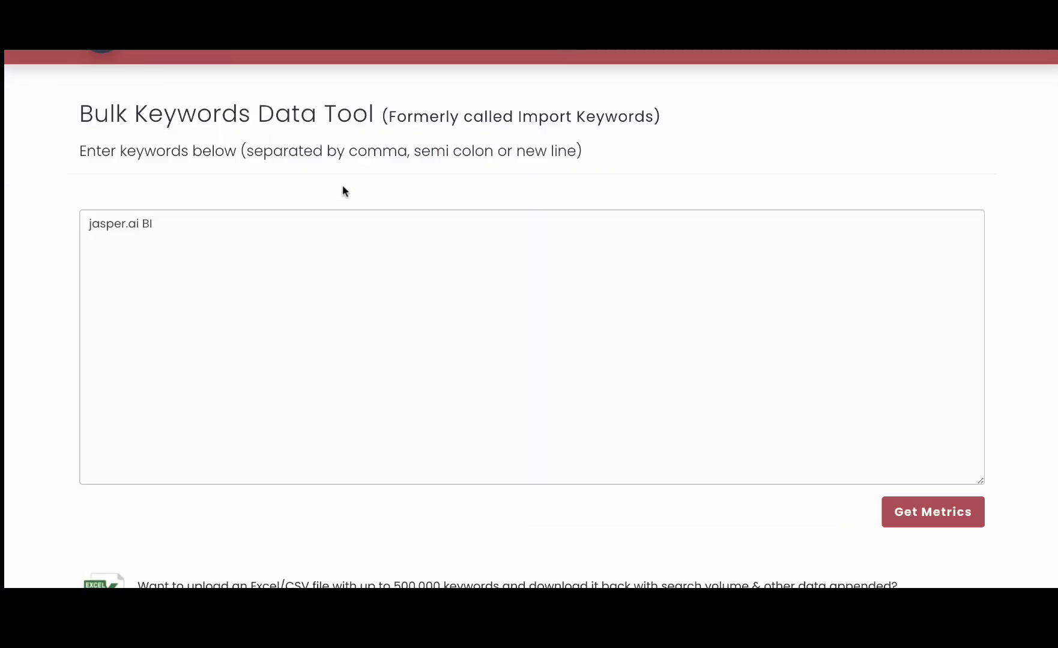
pyautogui.press('Return')
pyautogui.press('super+v')
# - Add jasper.ai NLP to the list and get metrics, showing 0 volume for all three
pyautogui.hotkey('ctrl', 'shift', 'Tab')
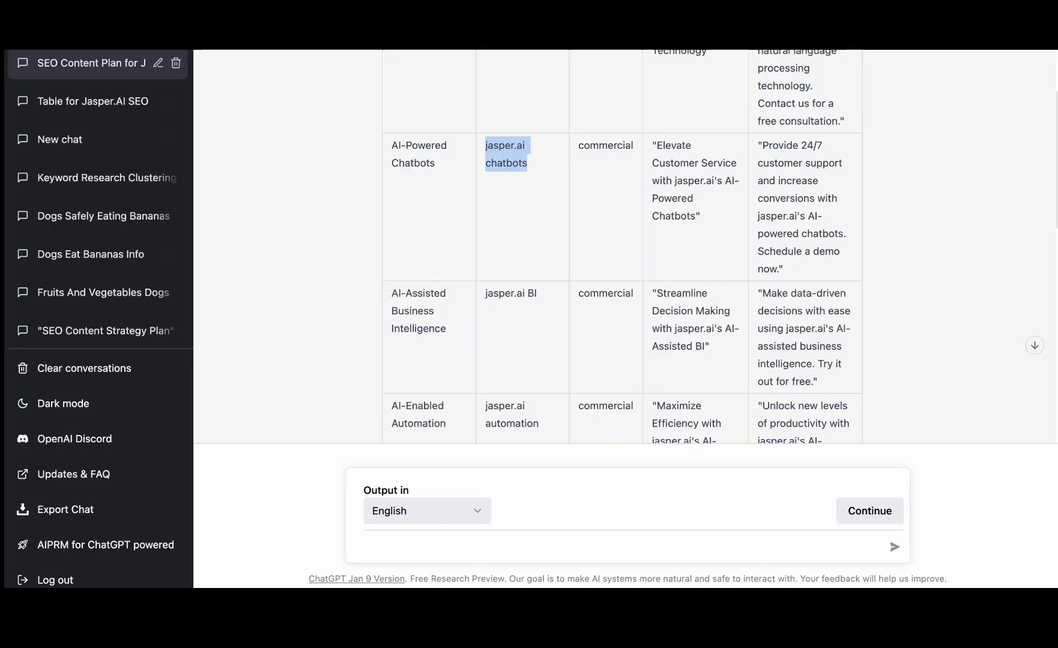
pyautogui.scroll(3, 564, 186)
pyautogui.moveTo(551, 111); pyautogui.dragTo(476, 110)
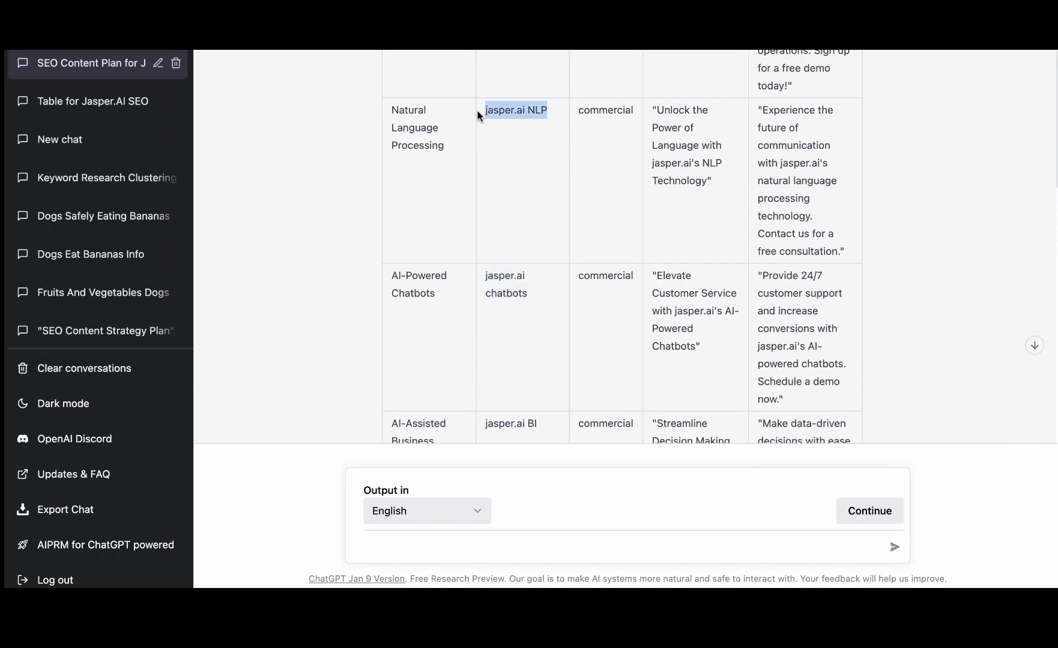
pyautogui.press('super+c')
pyautogui.hotkey('ctrl', 'Tab')
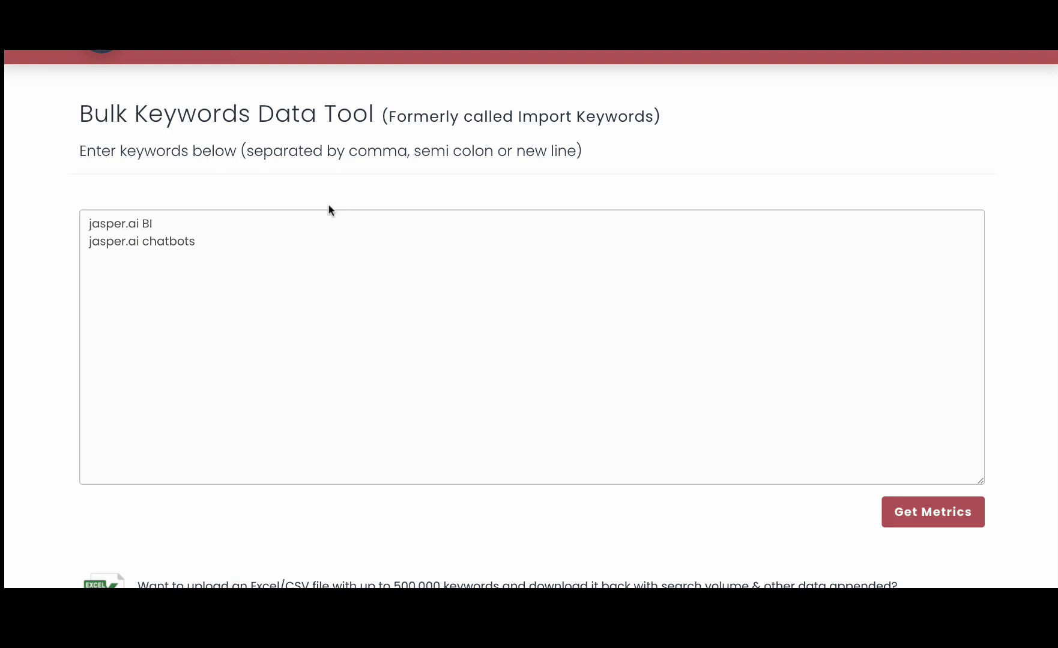
pyautogui.press('Return')
pyautogui.press('super+v')
pyautogui.press('super+a')
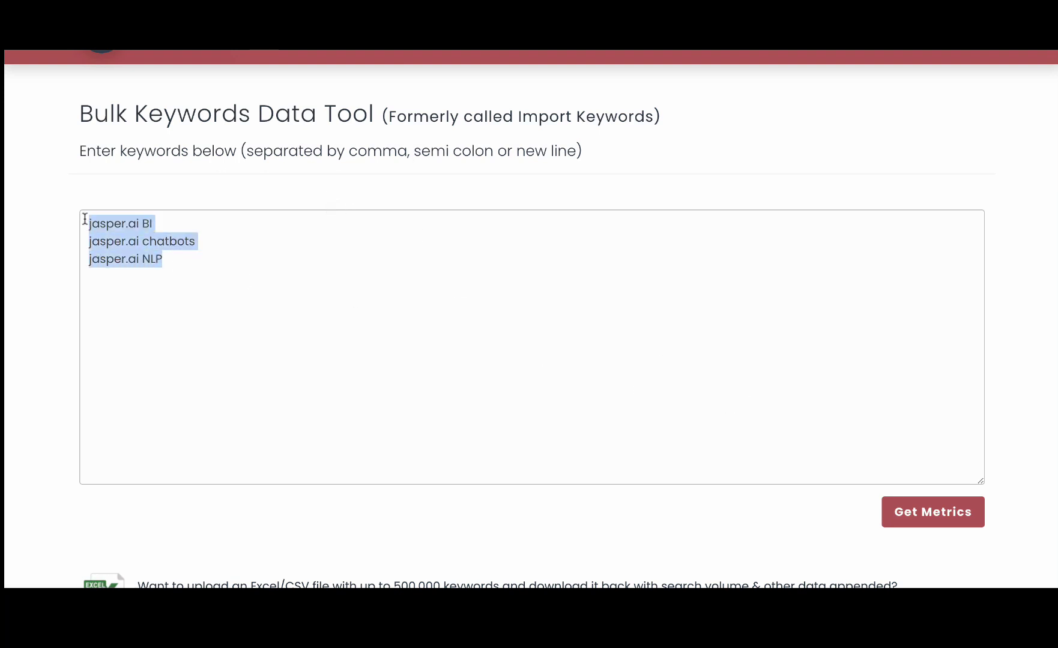
pyautogui.click(933, 516)
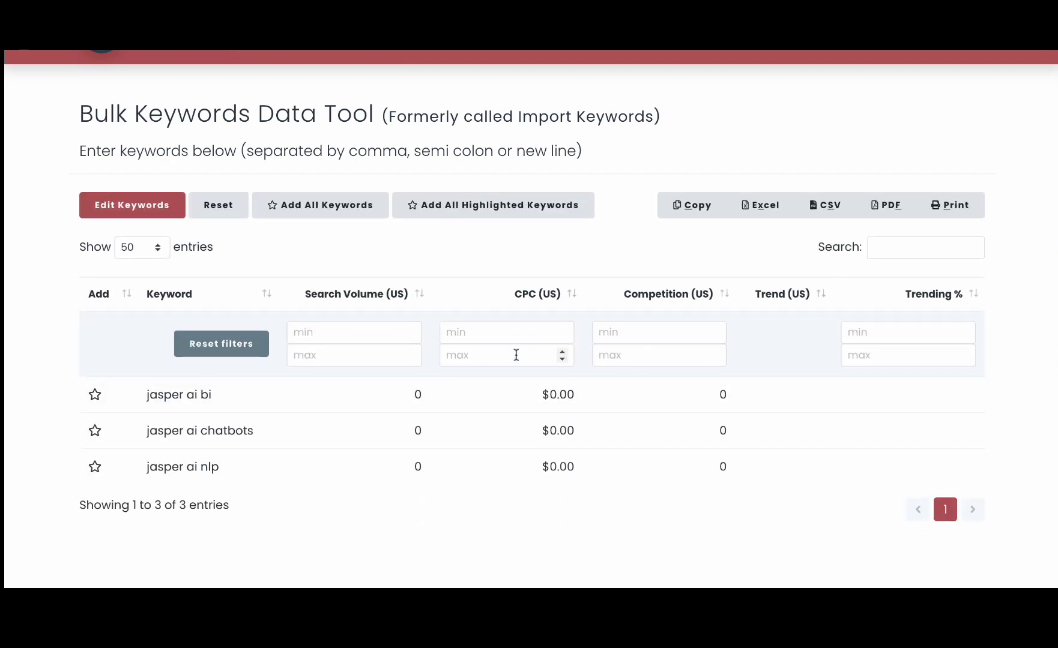
# - Search Google for 'jasper ai nlp' in a new tab
pyautogui.scroll(-2, 516, 354)
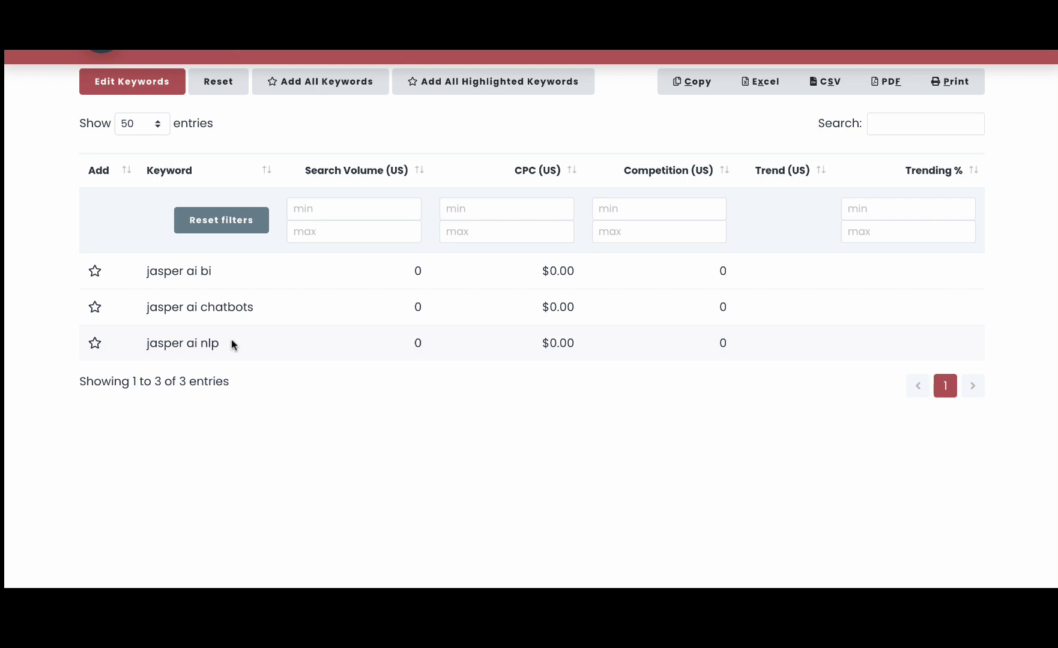
pyautogui.moveTo(226, 343); pyautogui.dragTo(132, 342)
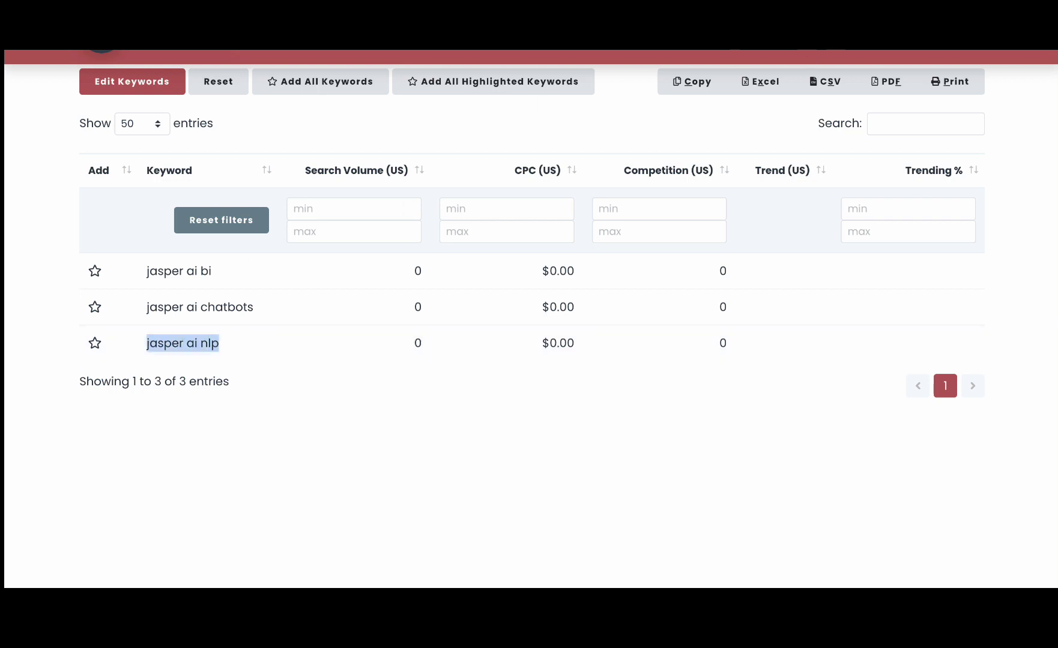
pyautogui.hotkey('ctrl', 't')
pyautogui.hotkey('ctrl', 'v')
pyautogui.press('Return')
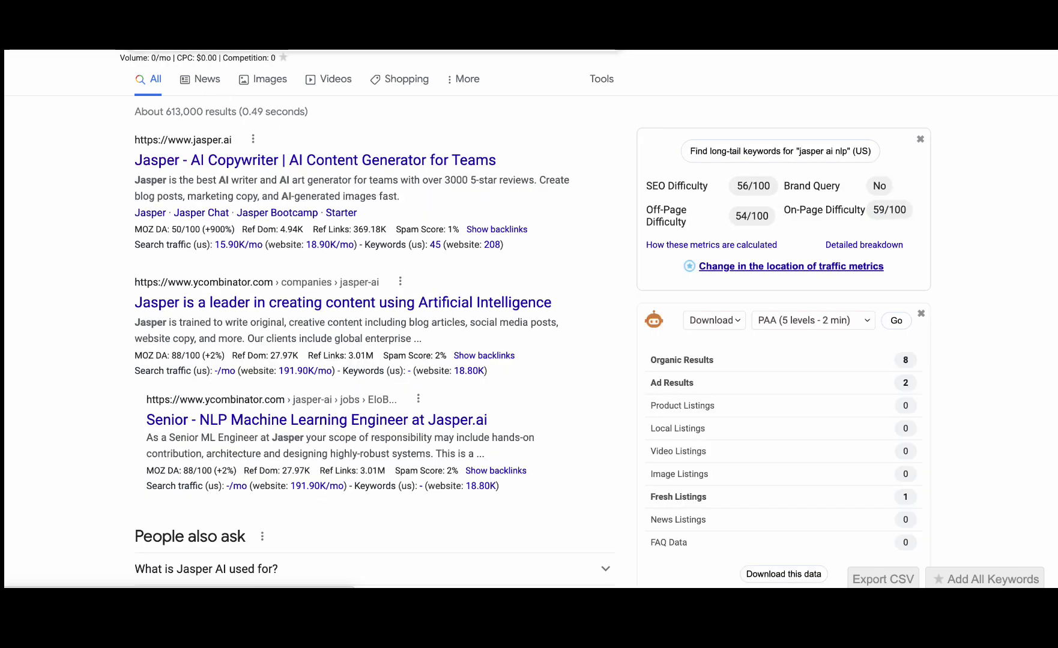
# - Rerun the 'jasper ai nlp' Google search and review its roughly 4 results and long-tail keywords
pyautogui.click(192, 30)
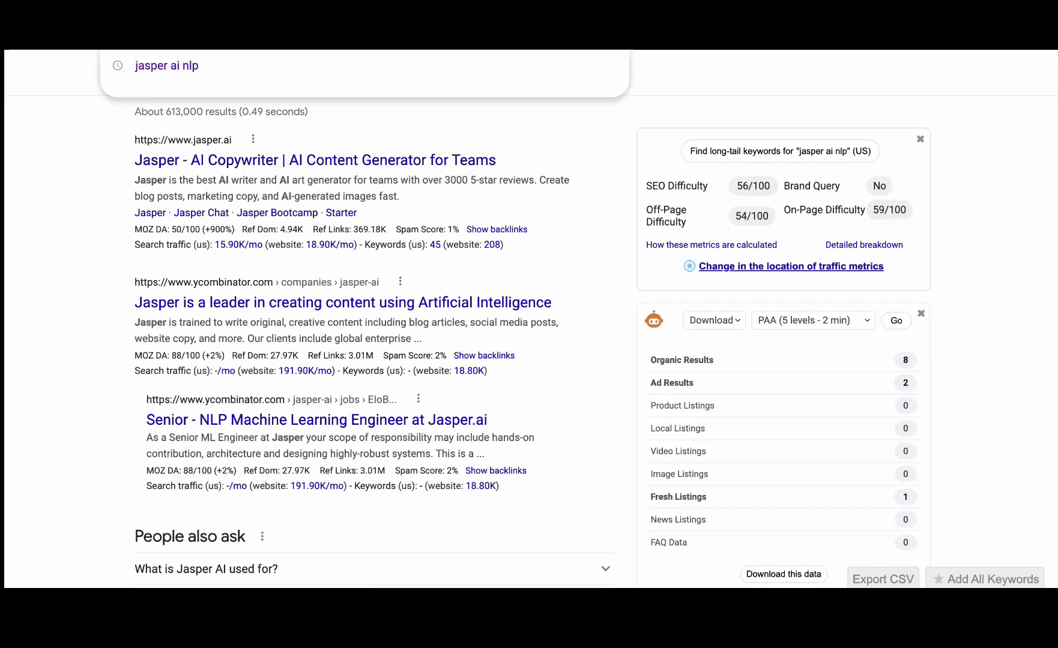
pyautogui.click(180, 65)
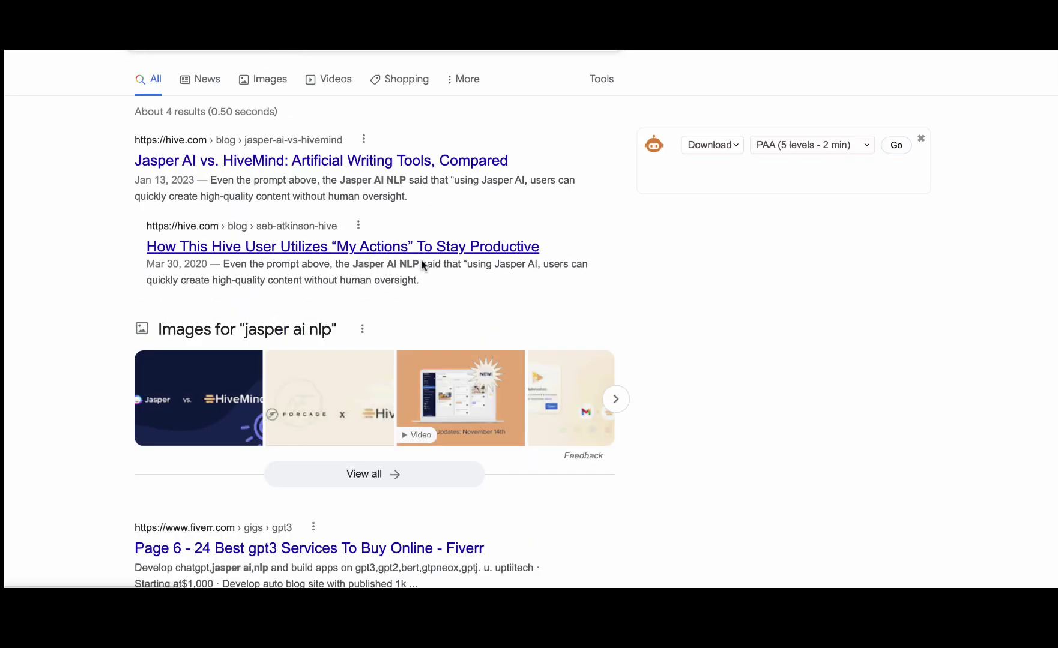
pyautogui.scroll(-3, 319, 141)
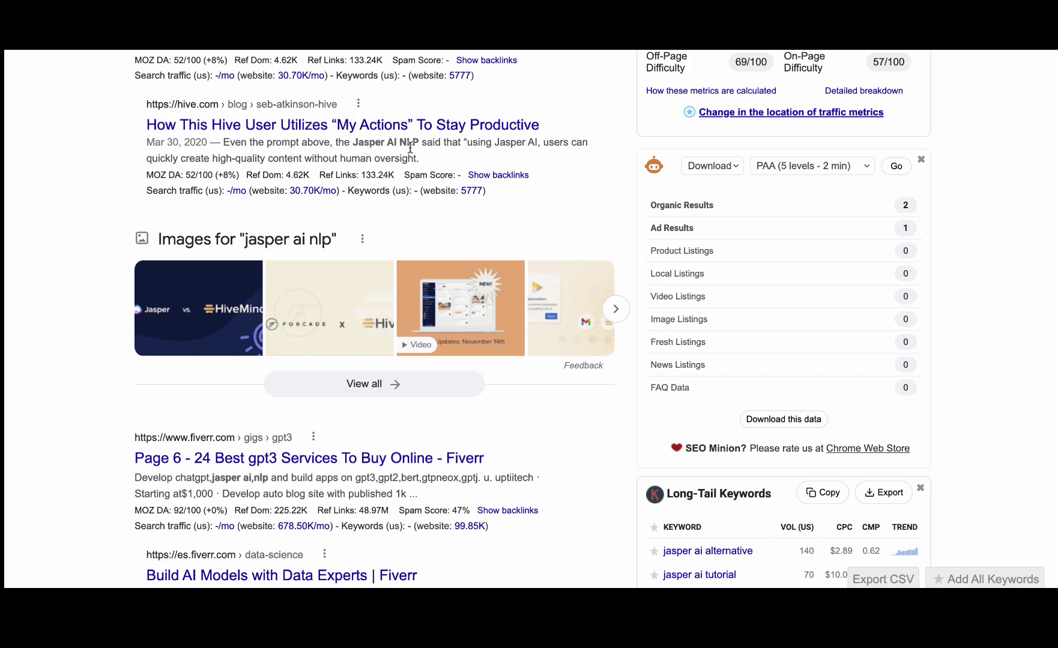
pyautogui.scroll(-4, 462, 147)
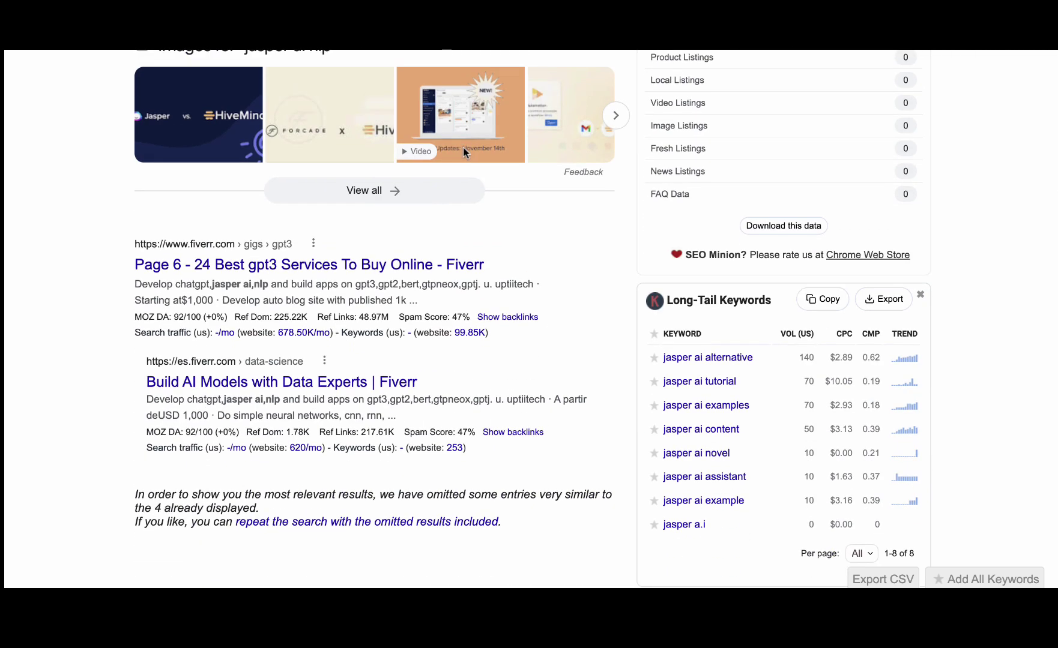
pyautogui.scroll(7, 462, 147)
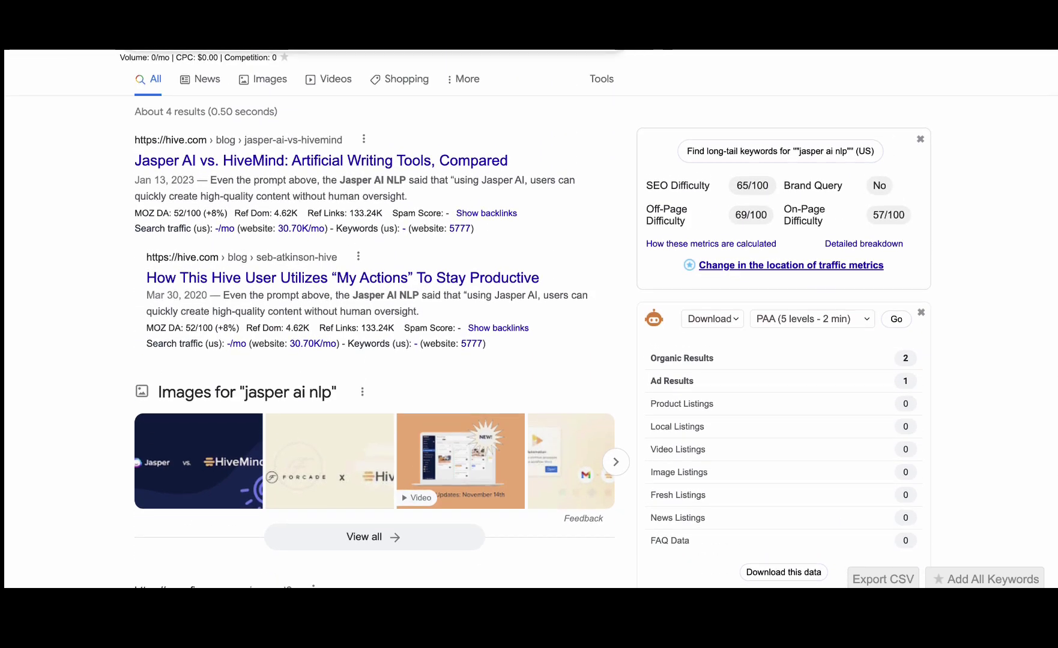
pyautogui.hotkey('ctrl', 't')
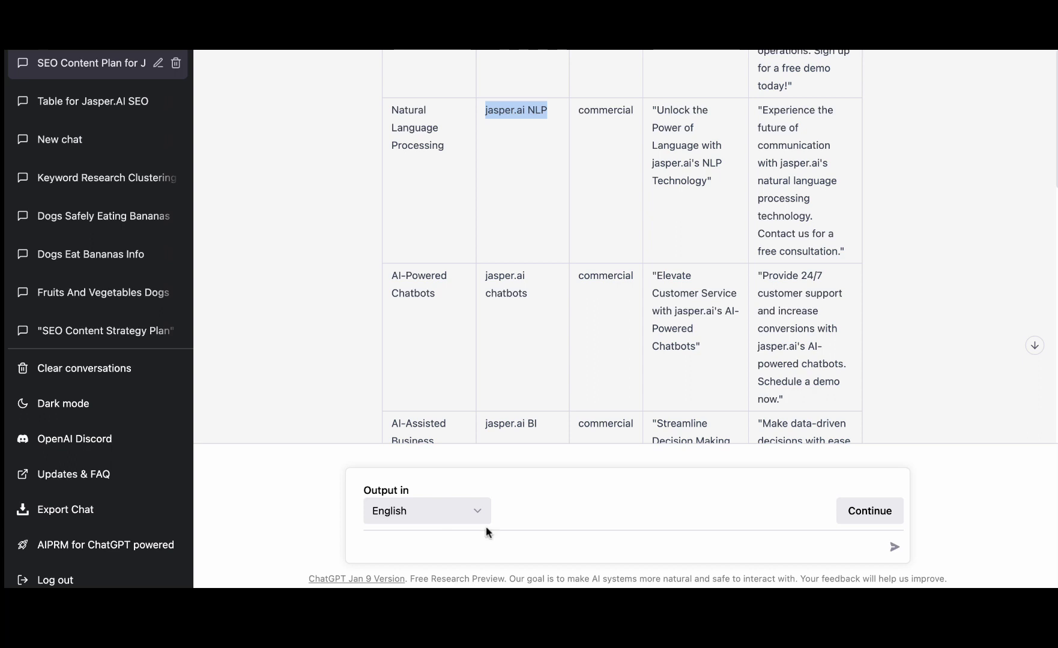
# - Type 'generate a list of 25 most popular questions about Jasper.ai' into the ChatGPT prompt box
pyautogui.click(463, 547)
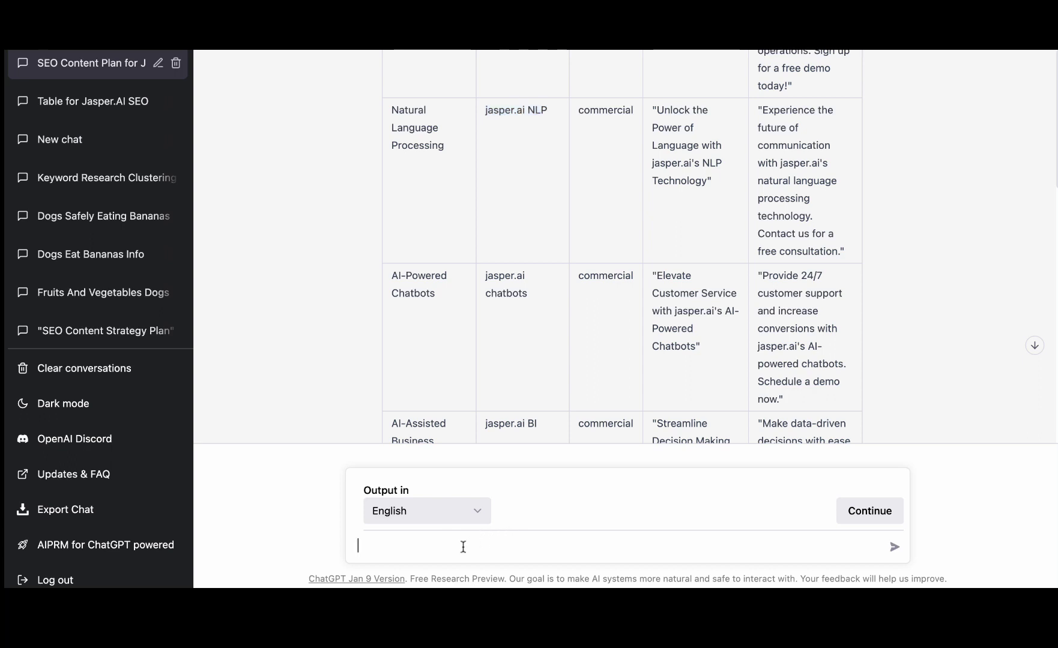
pyautogui.write('generate a list of 25 most po')
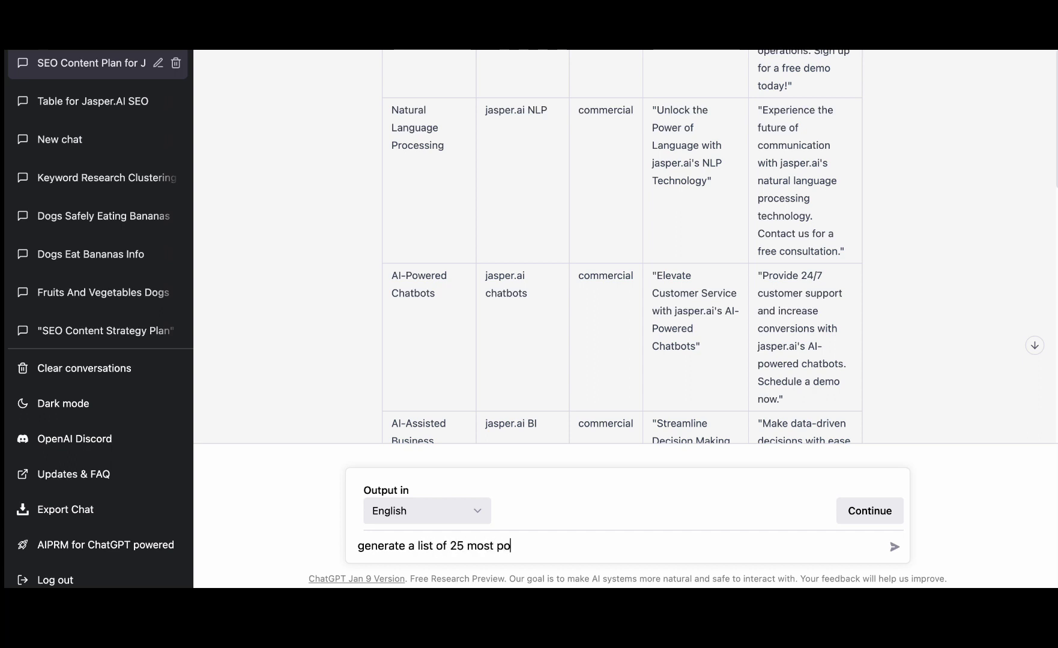
pyautogui.write('pular questions abiouyt')
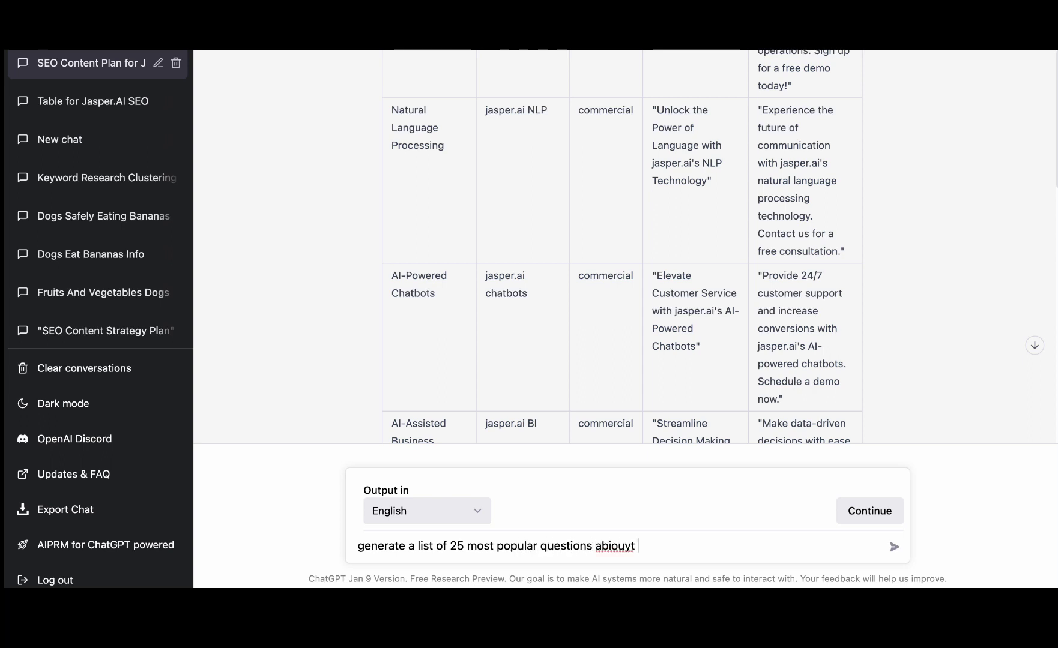
pyautogui.press('BackSpace')
pyautogui.press('BackSpace')
pyautogui.press('BackSpace')
pyautogui.press('BackSpace')
pyautogui.write('out Jasper.ai')
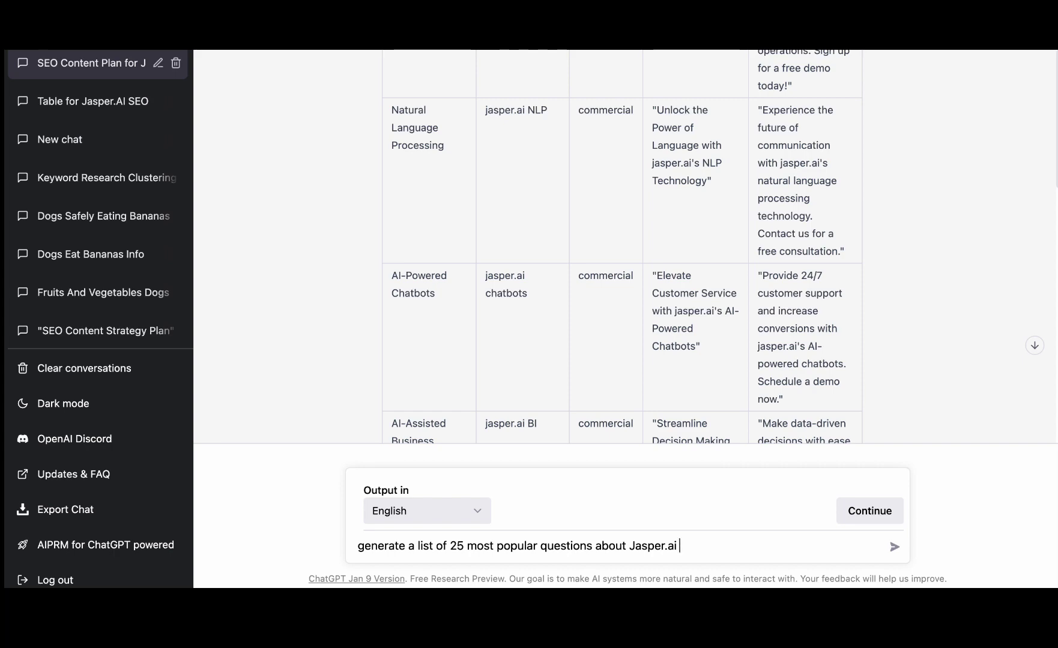
# - Send the request and select the second generated question about Jasper.ai
pyautogui.click(894, 547)
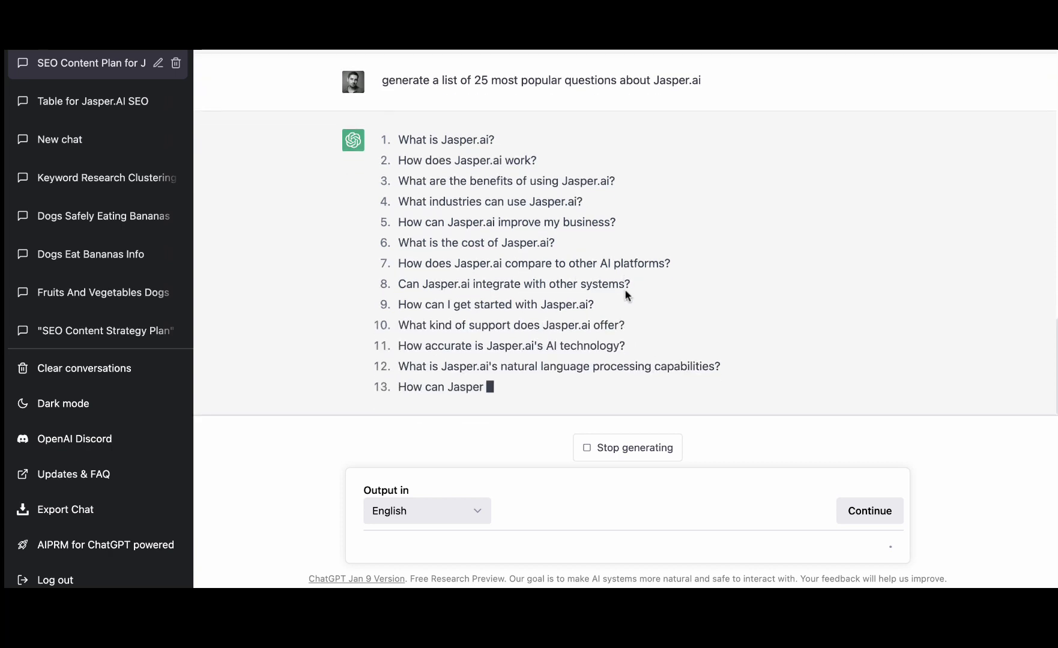
pyautogui.moveTo(539, 97); pyautogui.dragTo(402, 78)
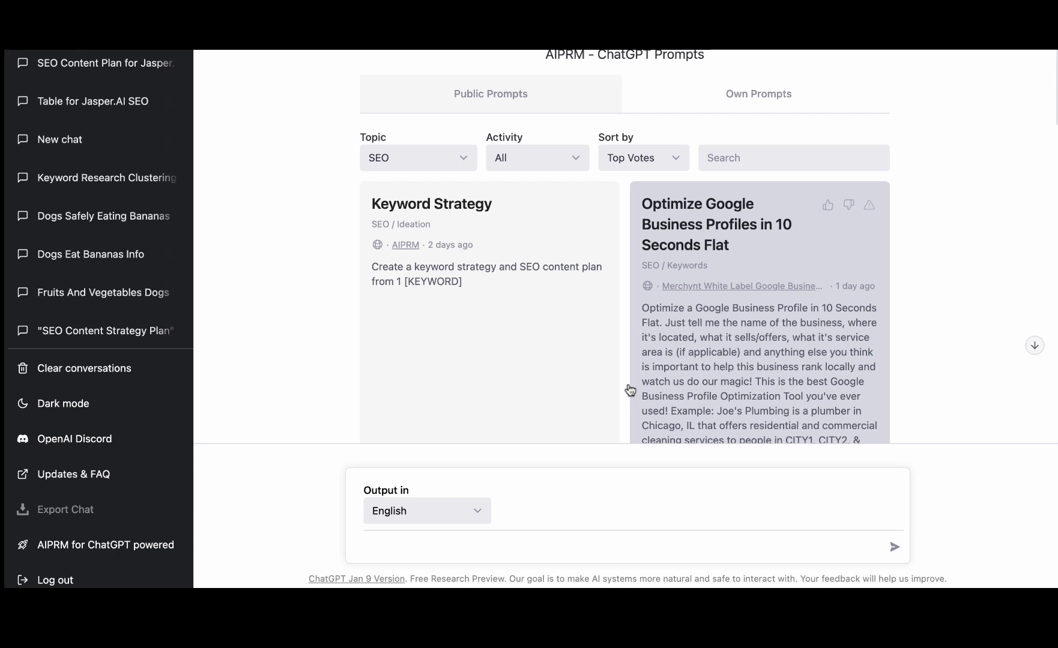
pyautogui.scroll(-8, 566, 363)
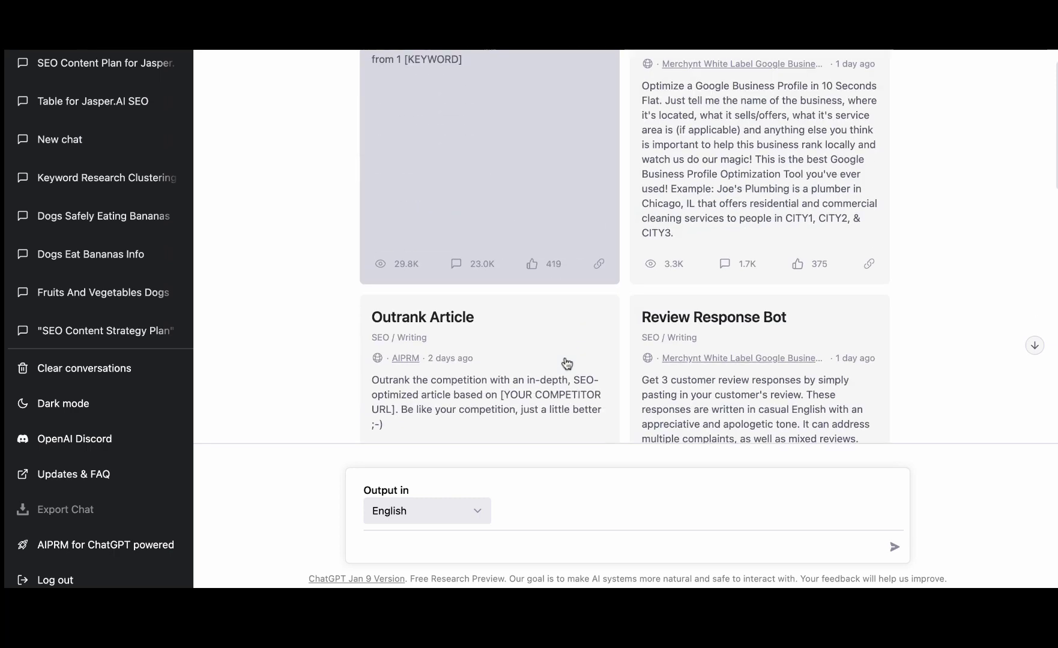
pyautogui.scroll(8, 567, 363)
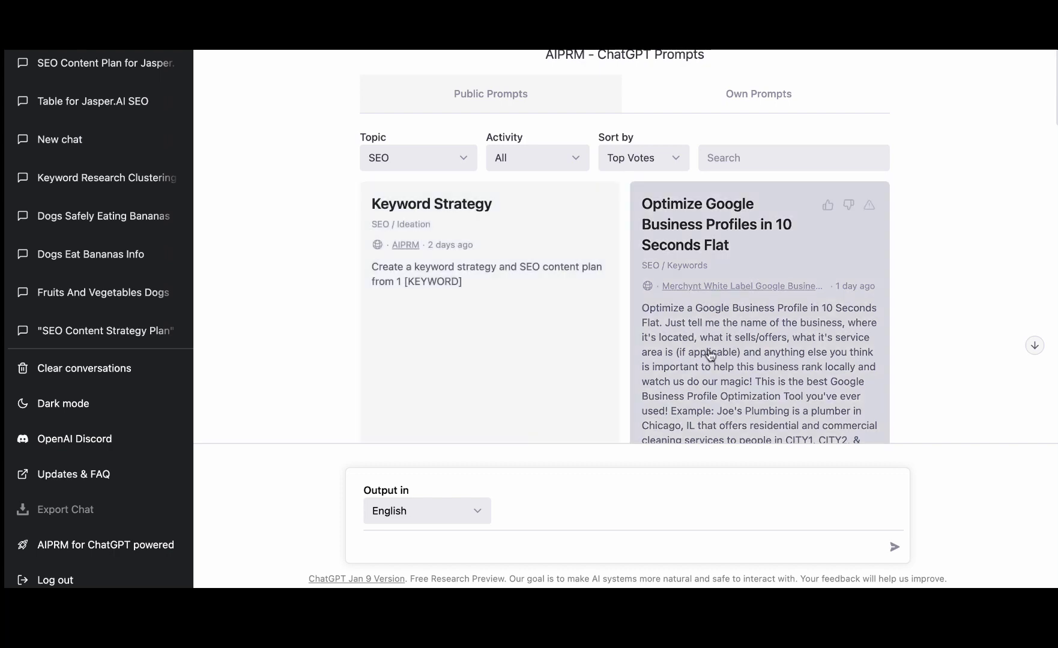
pyautogui.scroll(-10, 708, 356)
pyautogui.scroll(-4, 710, 355)
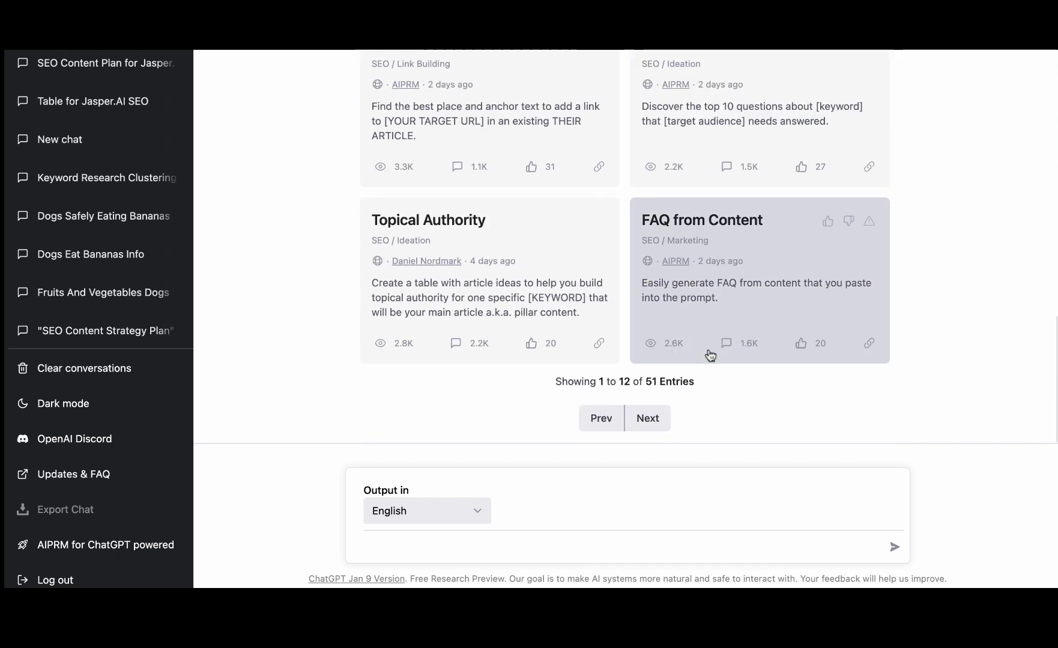